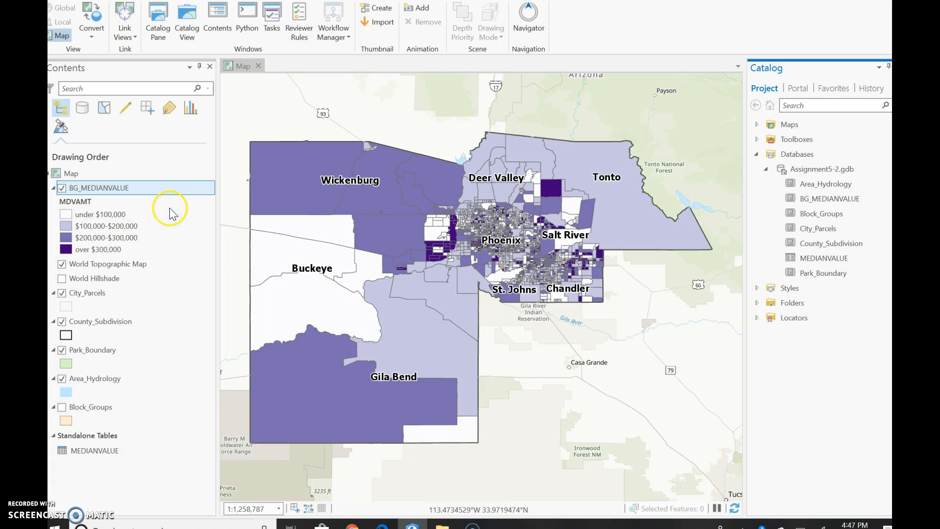
Step: Open the BG_MEDIANVALUE attribute table and examine the joined id and HD01_VD01 columns
click(133, 189)
right_click(133, 189)
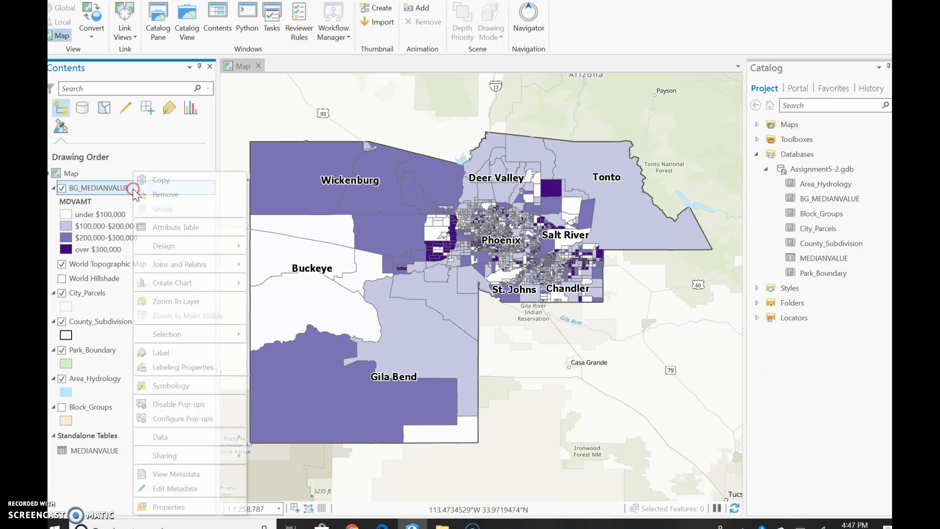
click(158, 227)
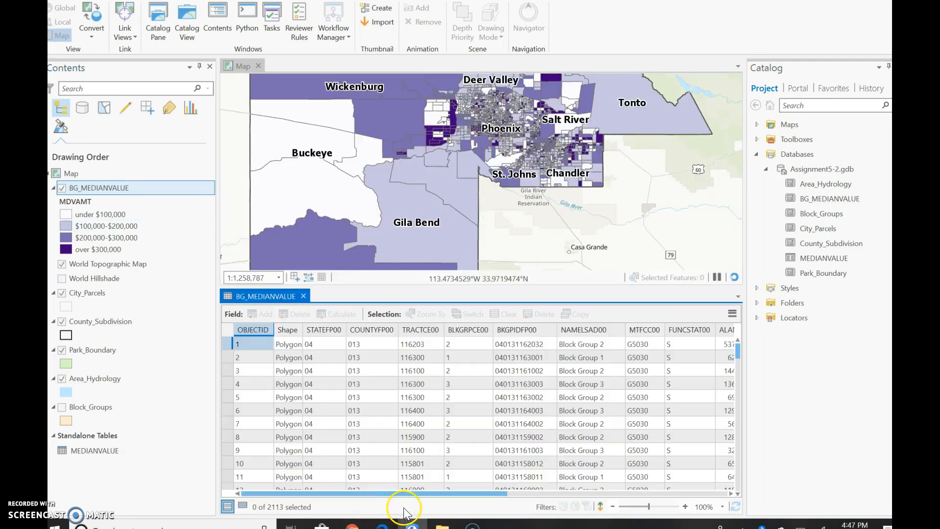
drag(418, 492, 837, 480)
drag(668, 474, 638, 485)
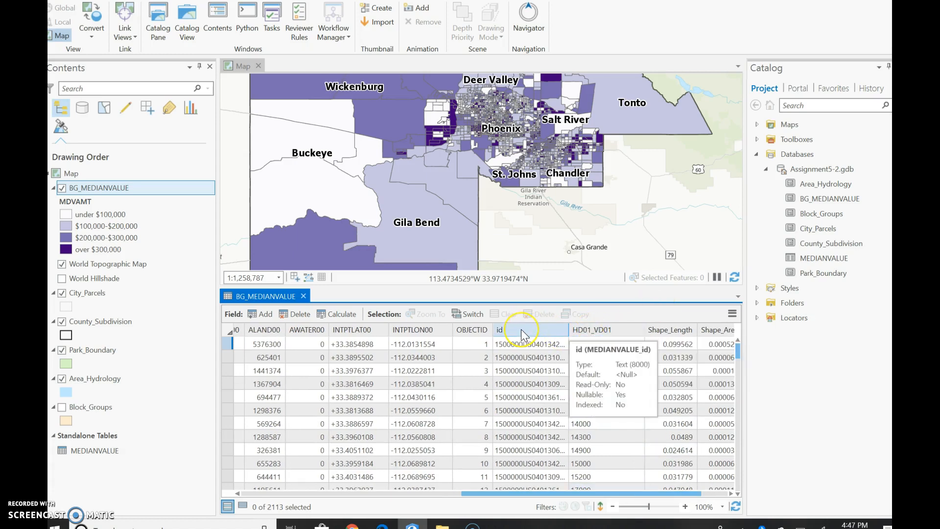
click(479, 330)
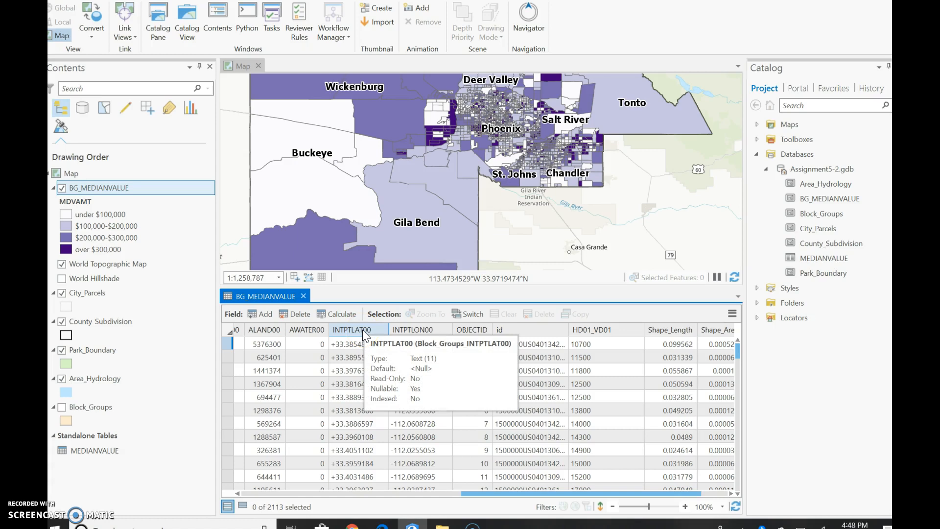
click(618, 323)
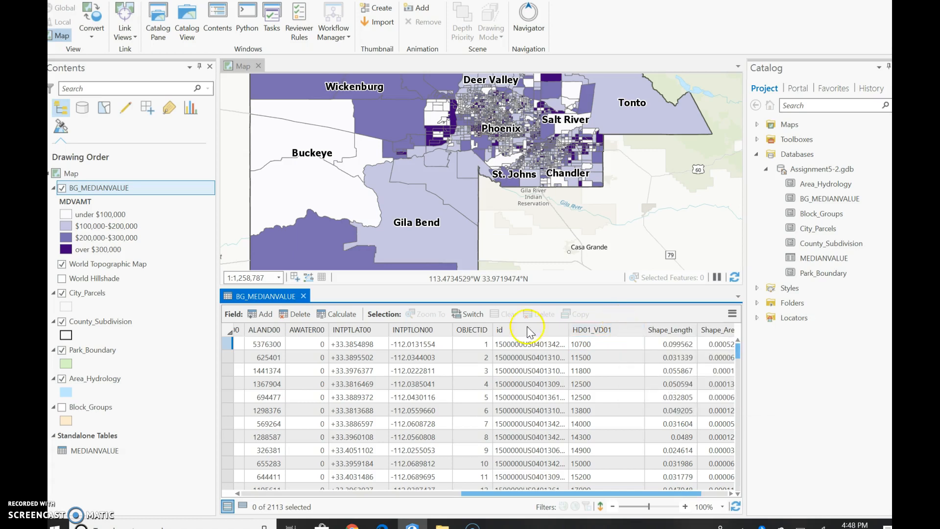
Step: Open the symbology of the BG_MEDIANVALUE layer and check which fields are available for its graduated colors
click(84, 194)
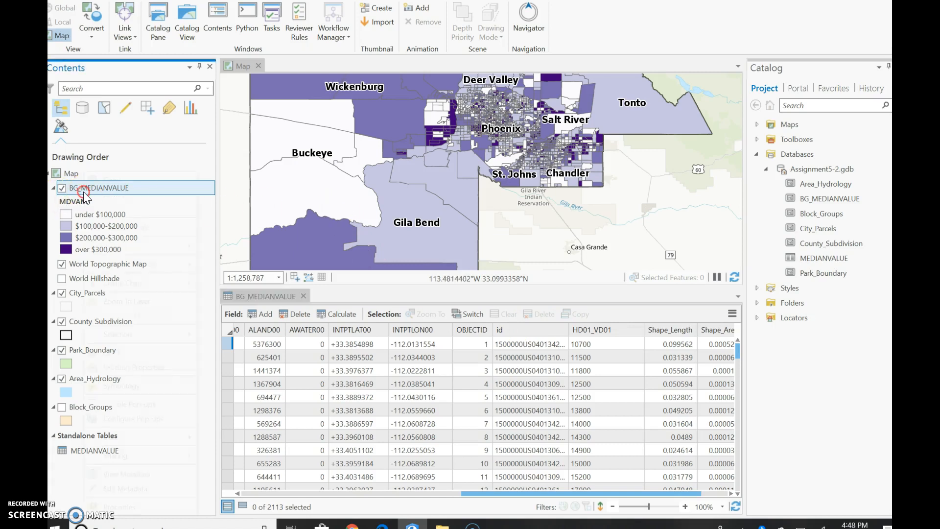
right_click(83, 193)
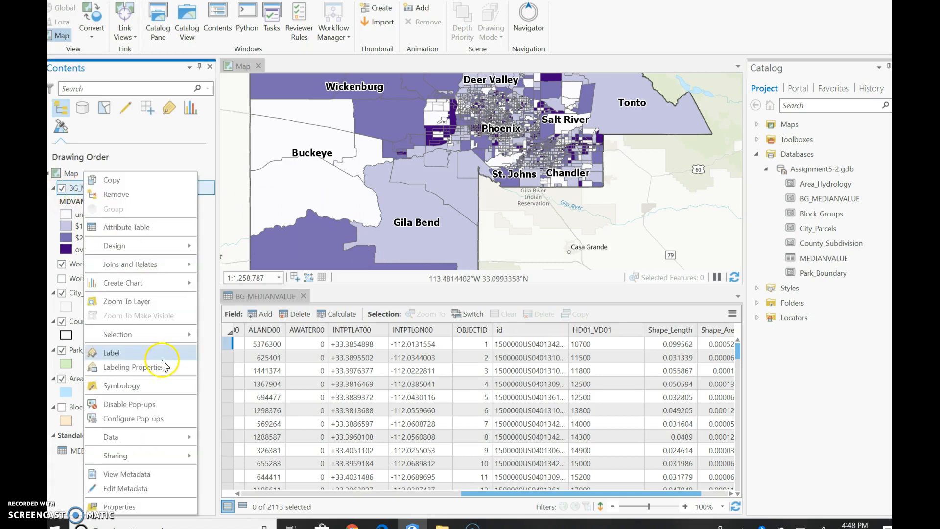
click(122, 386)
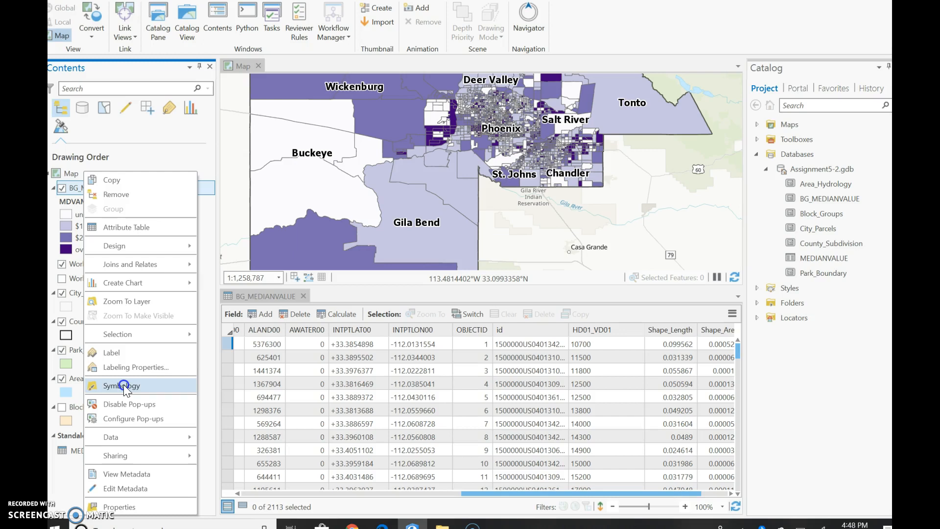
click(123, 386)
click(124, 384)
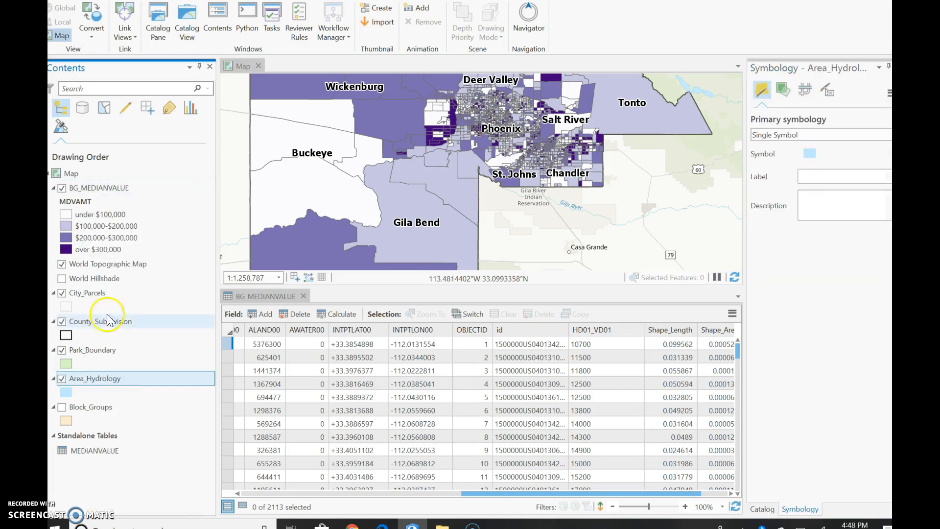
click(109, 189)
right_click(109, 190)
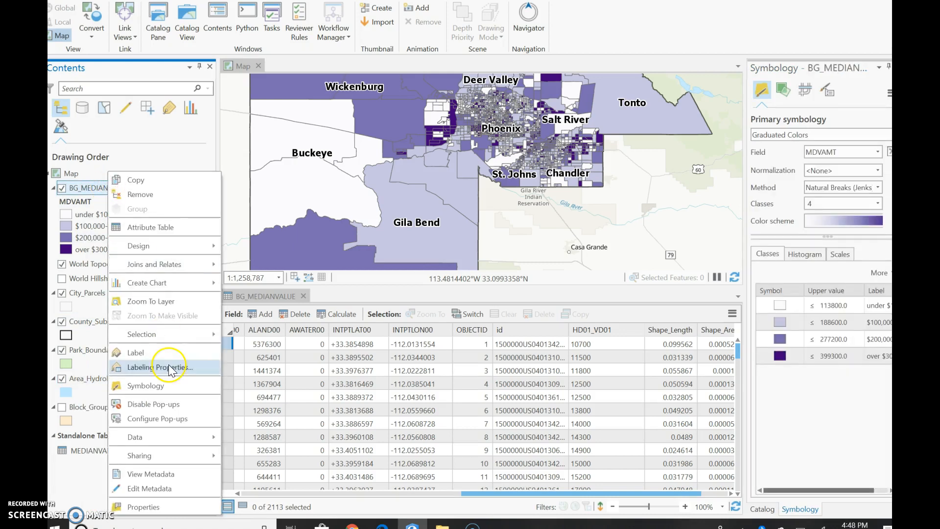
click(160, 386)
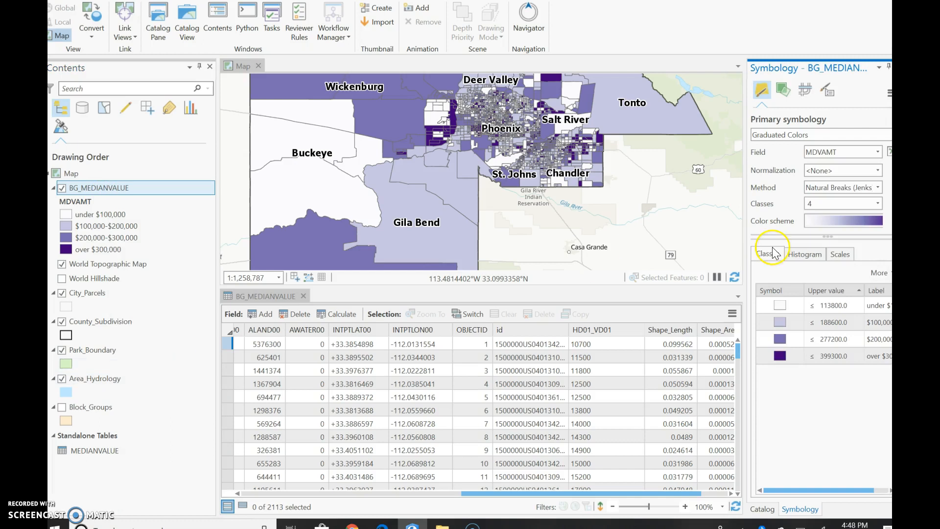
click(843, 151)
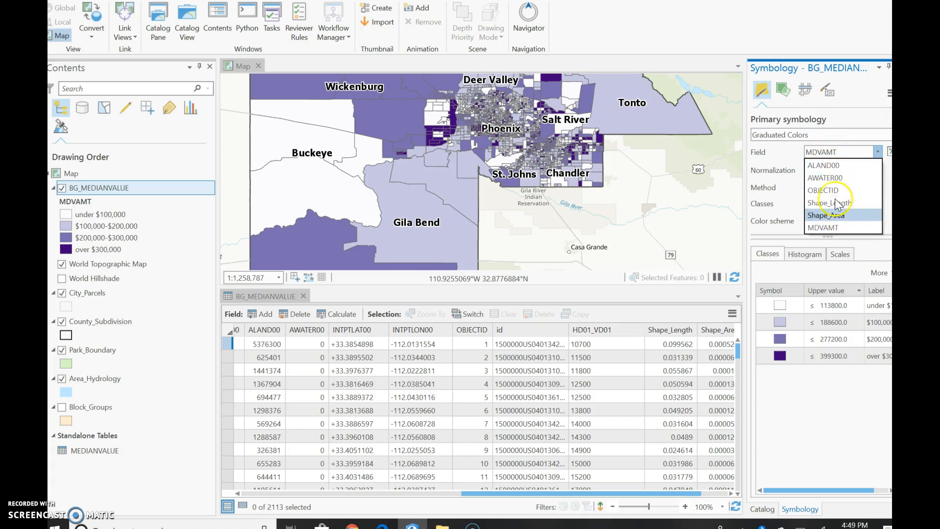
click(486, 492)
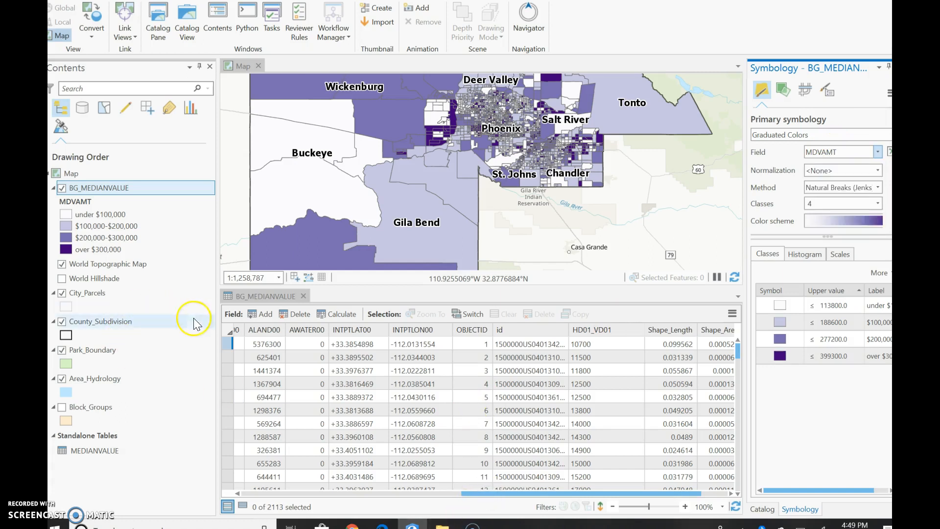
Step: Open the fields design view of the BG_MEDIANVALUE table and examine the data types of the joined MEDIANVALUE fields and Median_ValueAmount
click(237, 312)
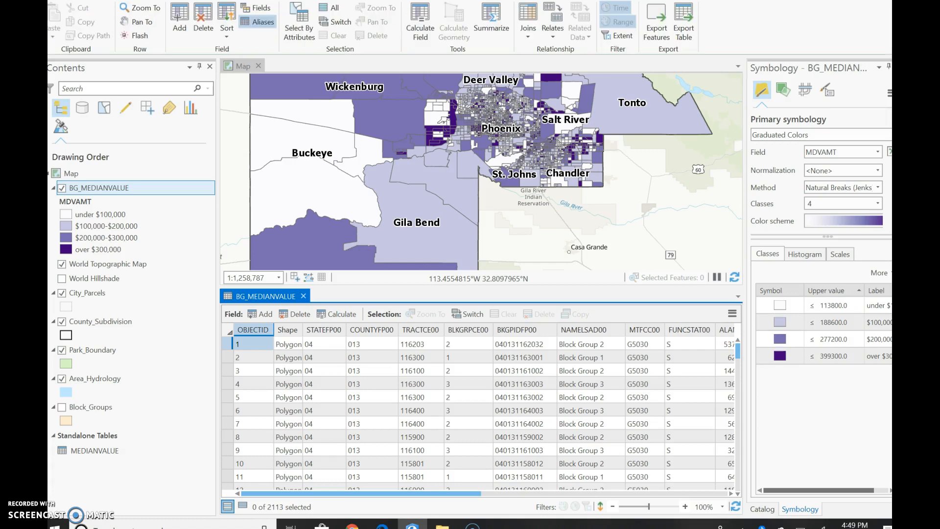
click(257, 13)
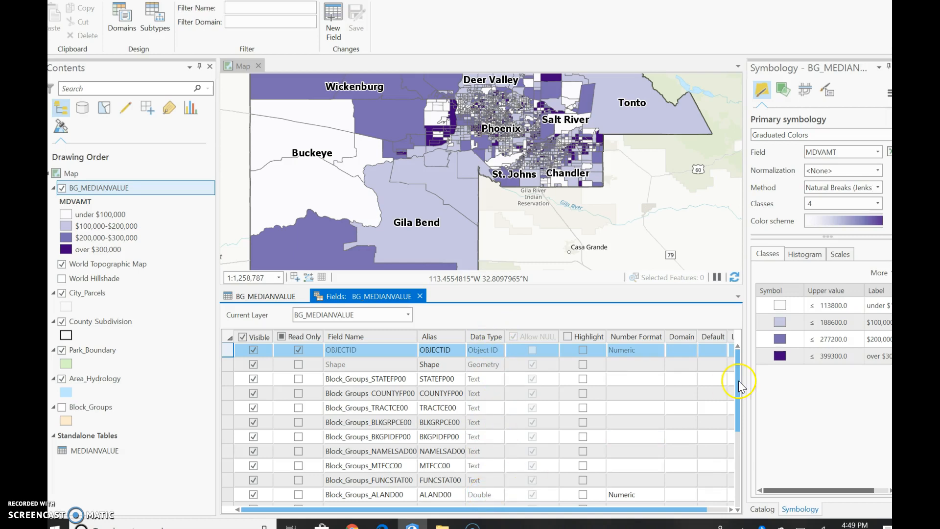
drag(737, 387, 739, 512)
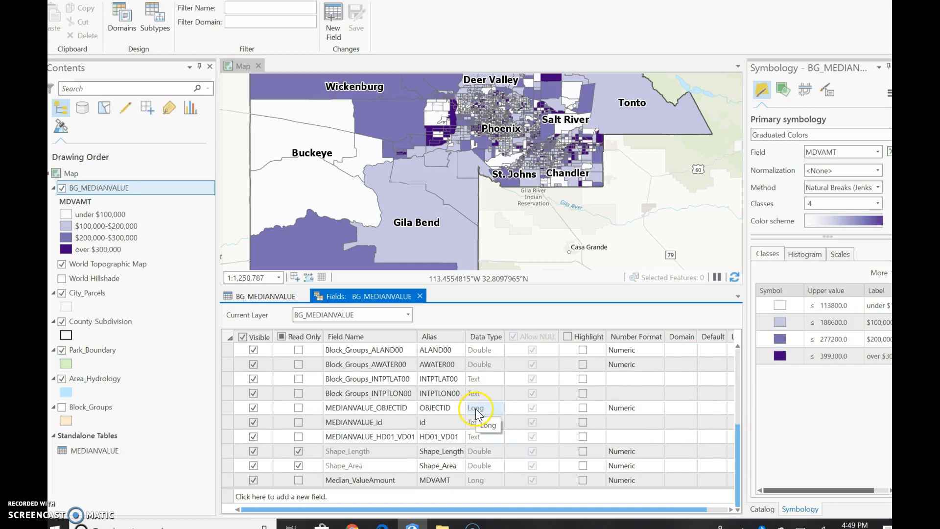
drag(736, 481, 739, 456)
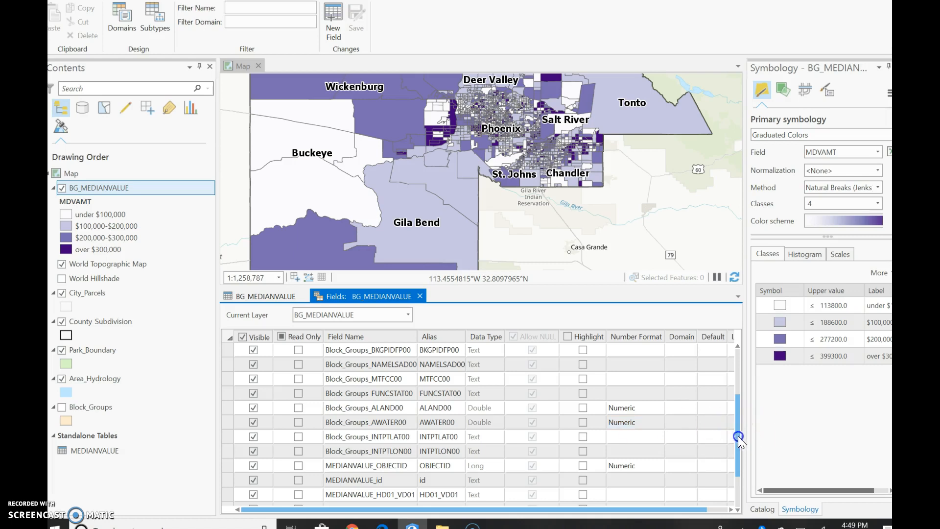
drag(735, 442, 735, 474)
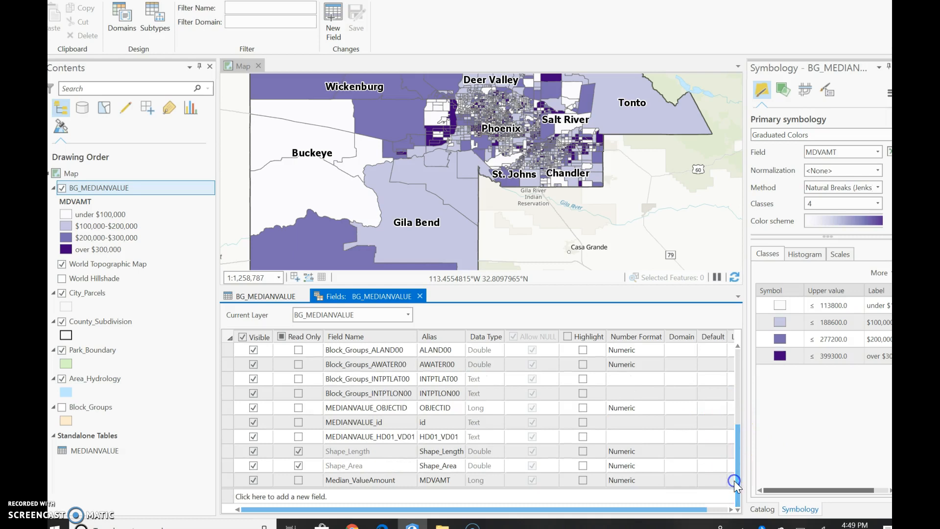
click(737, 489)
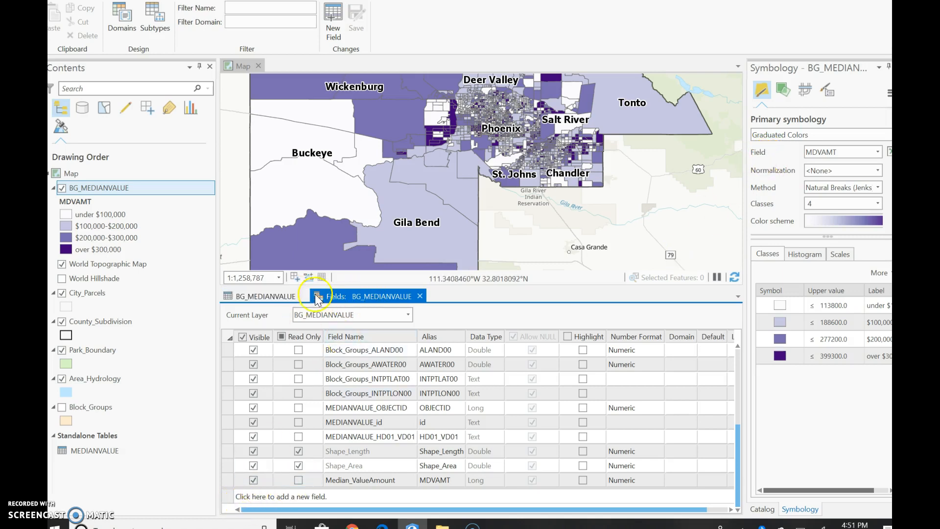
Step: Return to the BG_MEDIANVALUE attribute table and close its fields design view
click(282, 299)
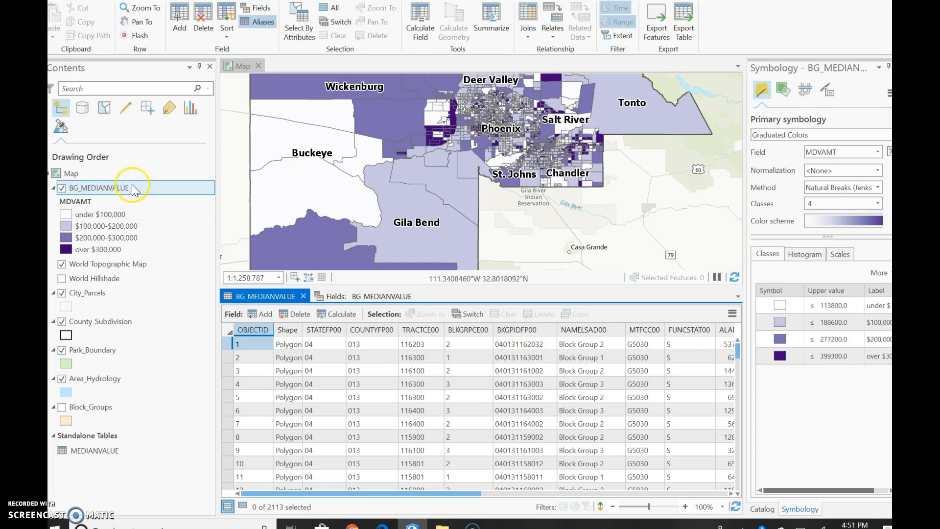
right_click(127, 191)
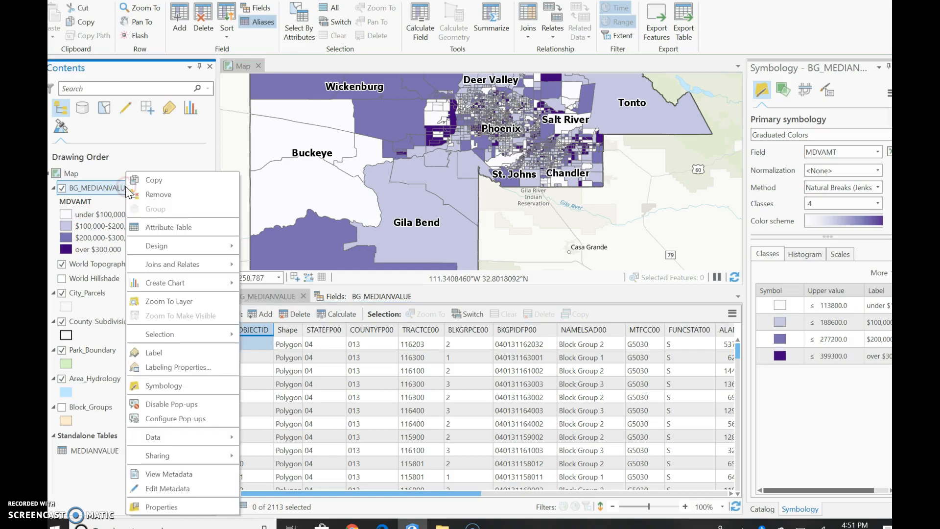
click(166, 228)
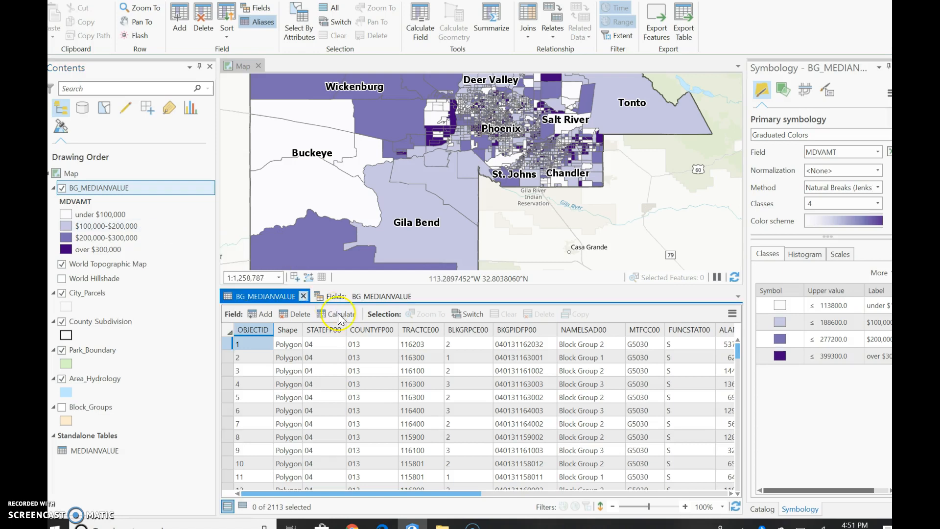
click(420, 295)
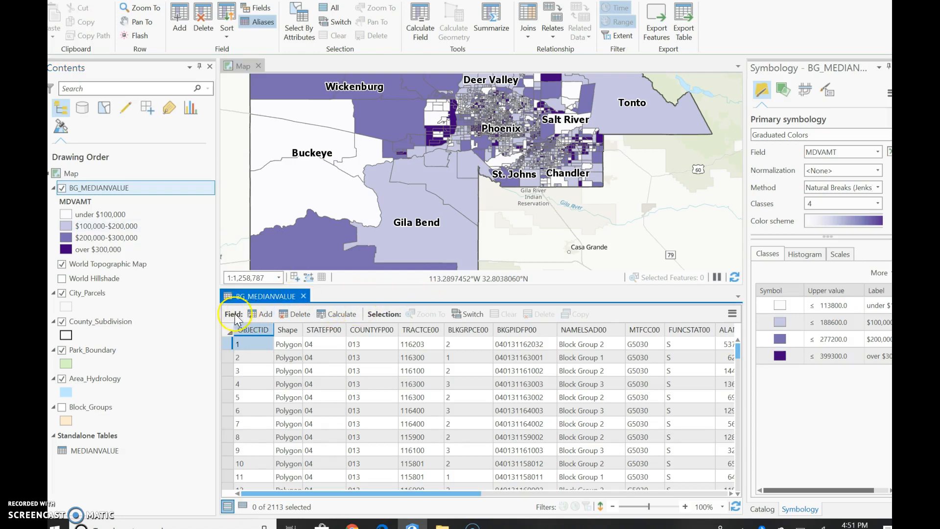
Step: Add a new field to the BG_MEDIANVALUE table and name it Median_ValueAmount1
click(257, 313)
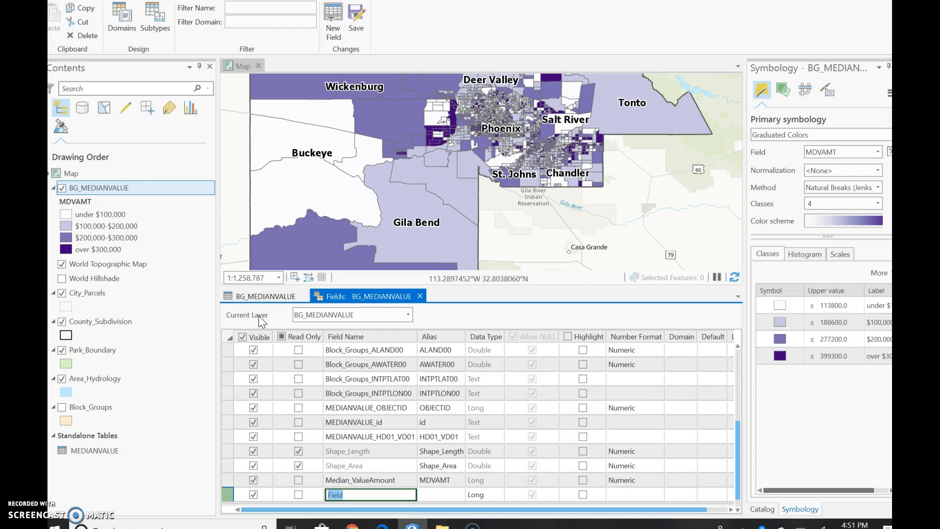
text(Median_ValueAmount)
click(435, 495)
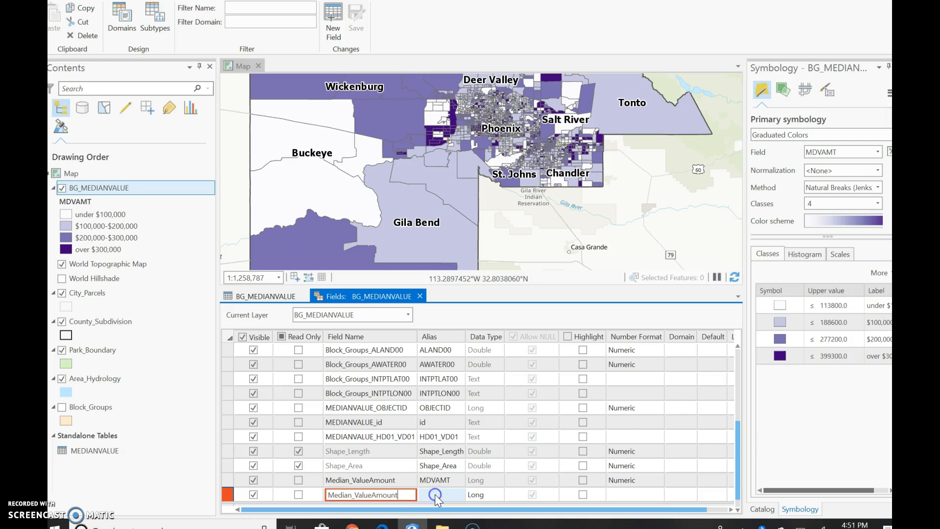
click(388, 494)
text(1)
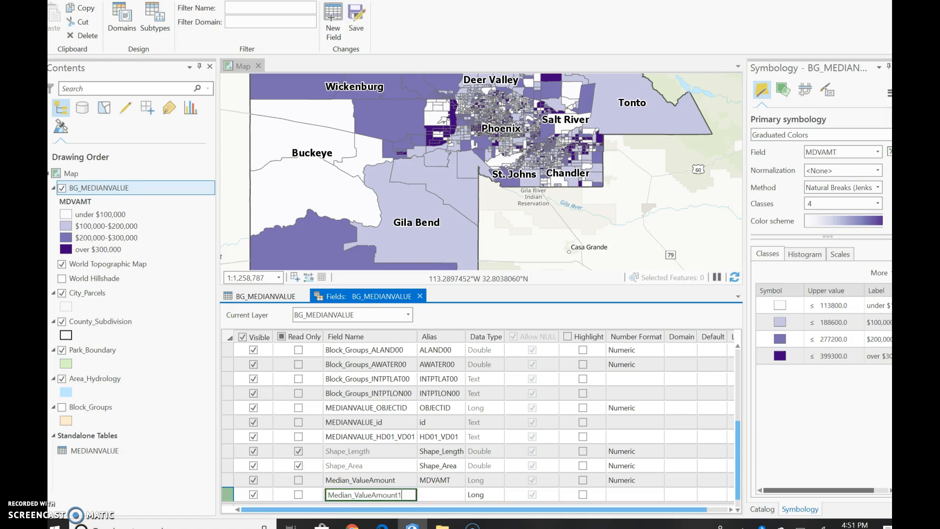
Step: Give the Median_ValueAmount1 field the alias MDVAMT1
click(448, 495)
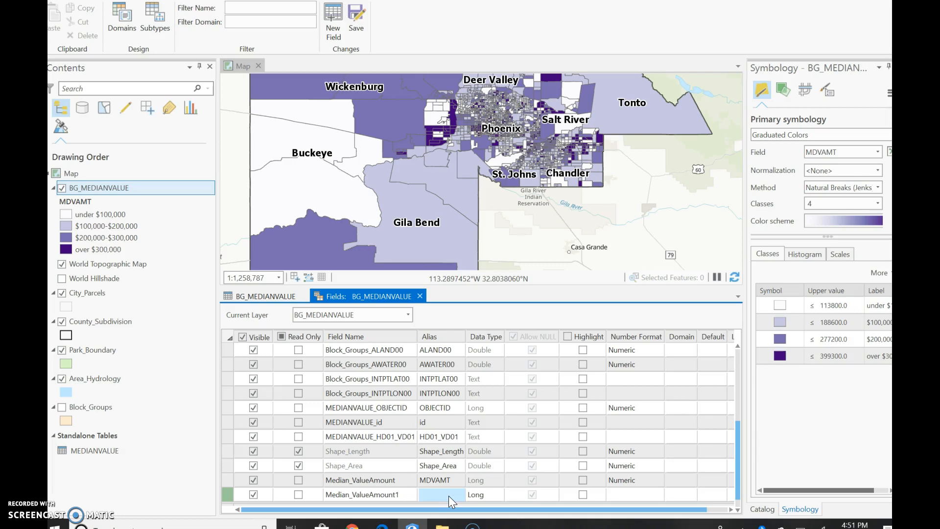
click(449, 495)
text(MDVAMT12)
key(BackSpace)
click(486, 495)
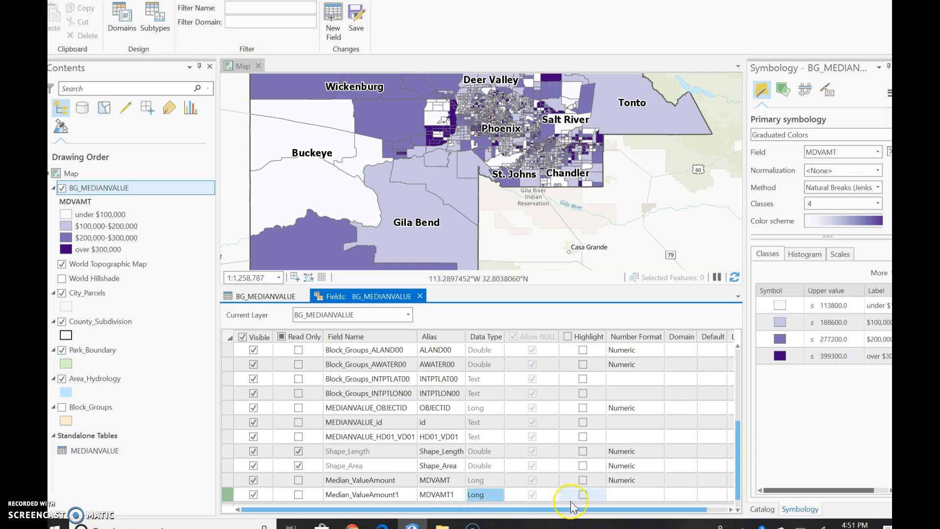
Step: Set the number format of Median_ValueAmount1 to Numeric with thousands separators shown
click(616, 491)
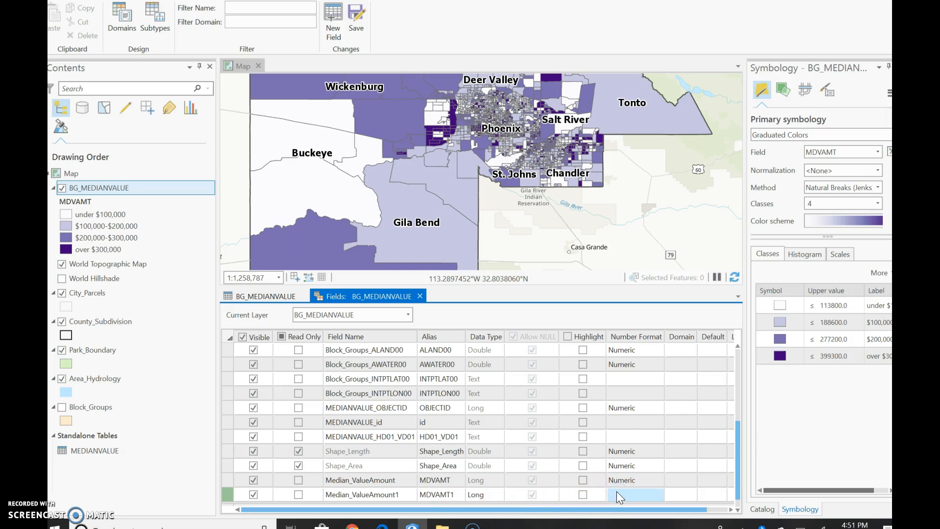
click(647, 499)
click(658, 493)
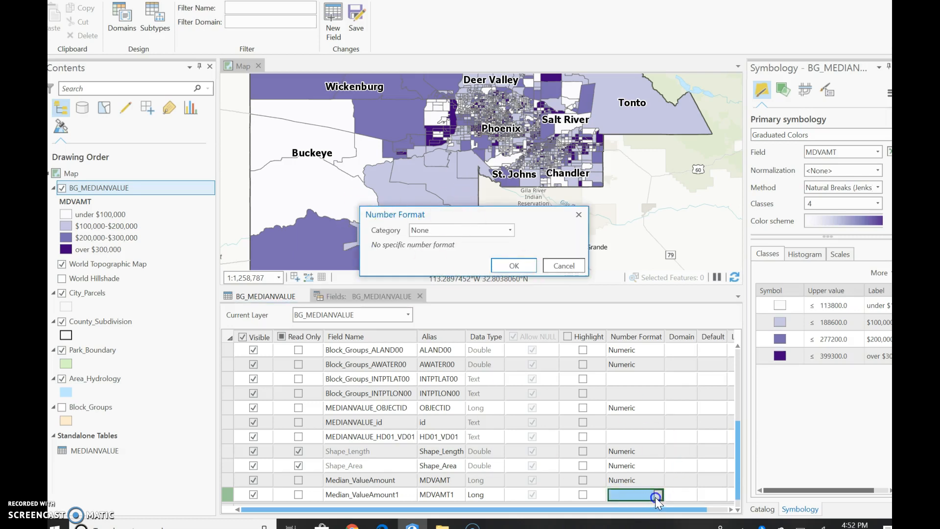
click(507, 231)
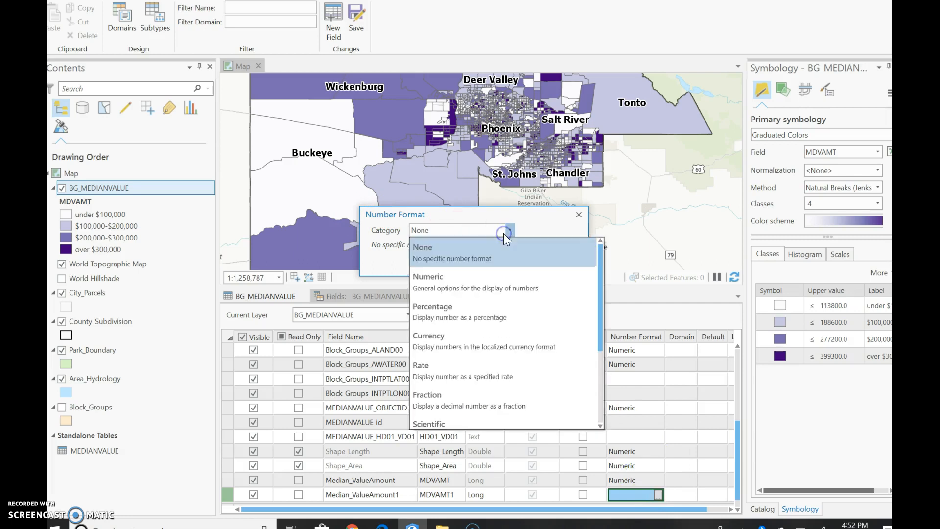
click(475, 280)
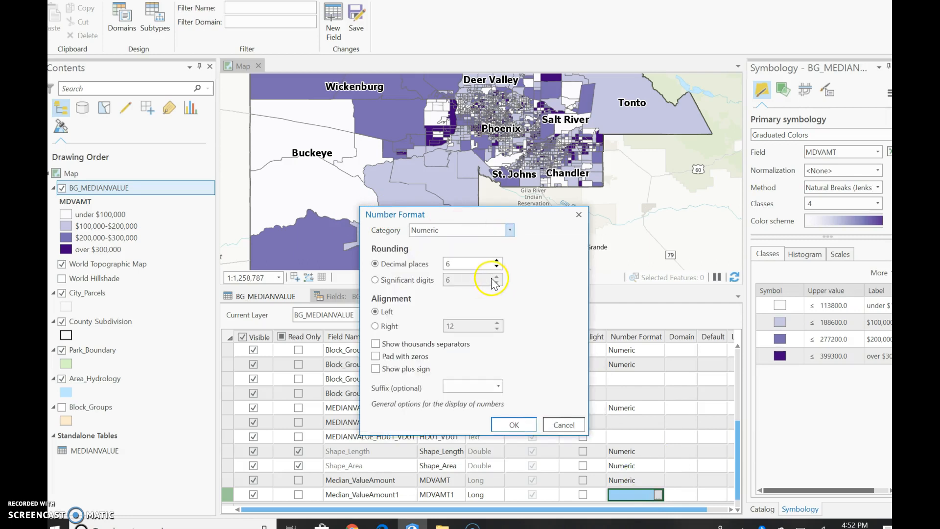
click(389, 346)
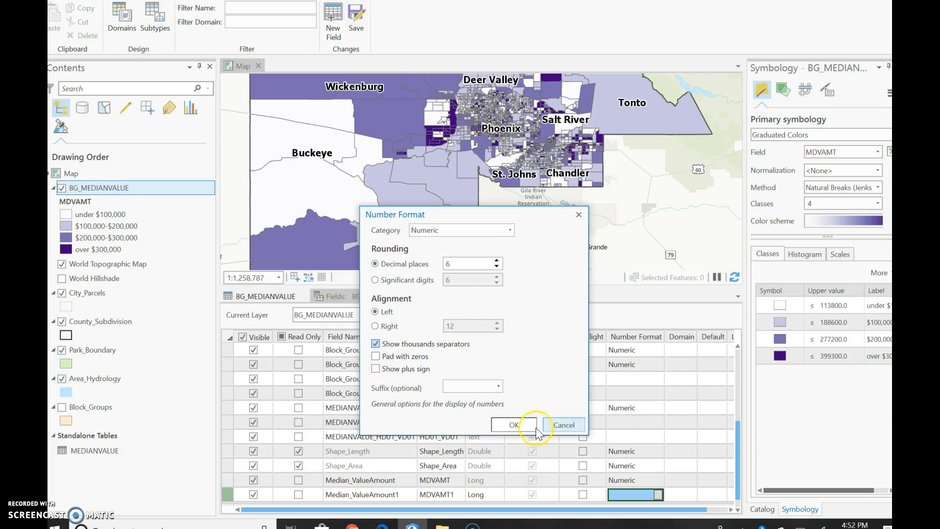
click(502, 422)
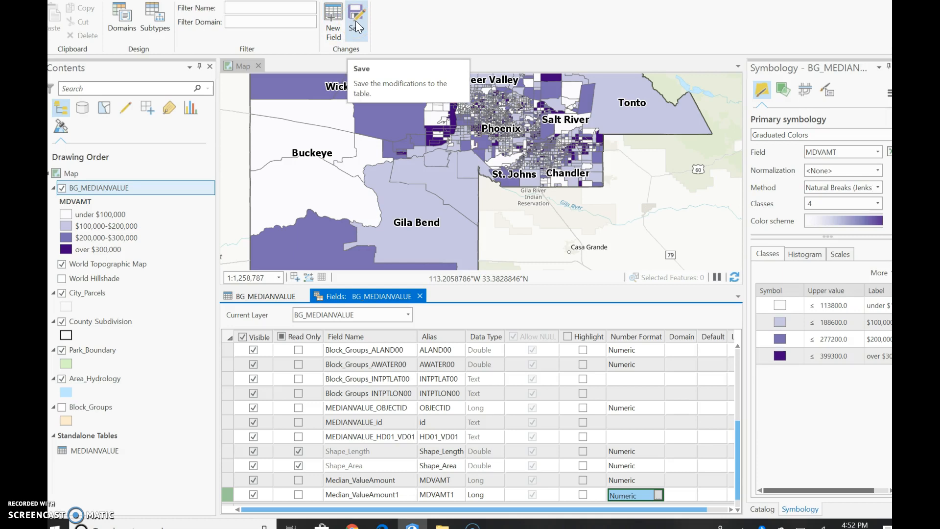
click(447, 497)
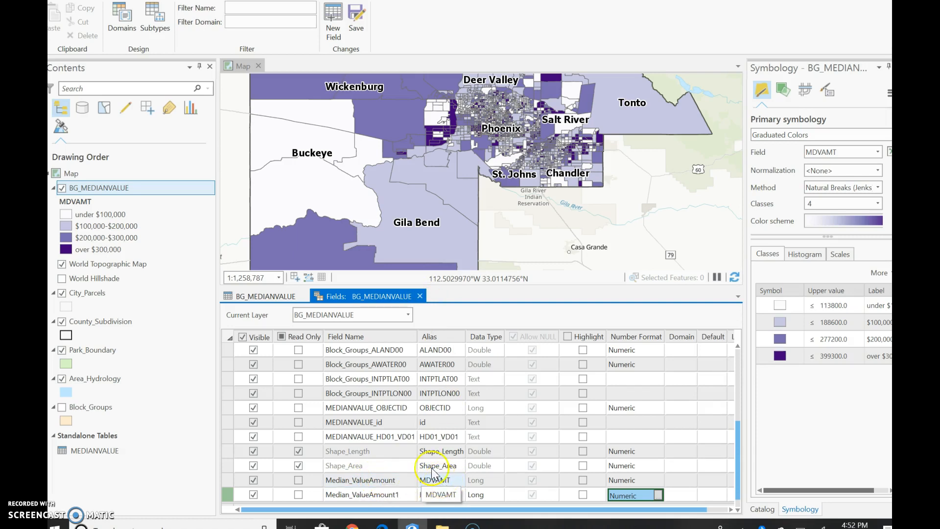
Step: Close the fields design view, discarding its unsaved changes, and return to the BG_MEDIANVALUE attribute table
click(424, 298)
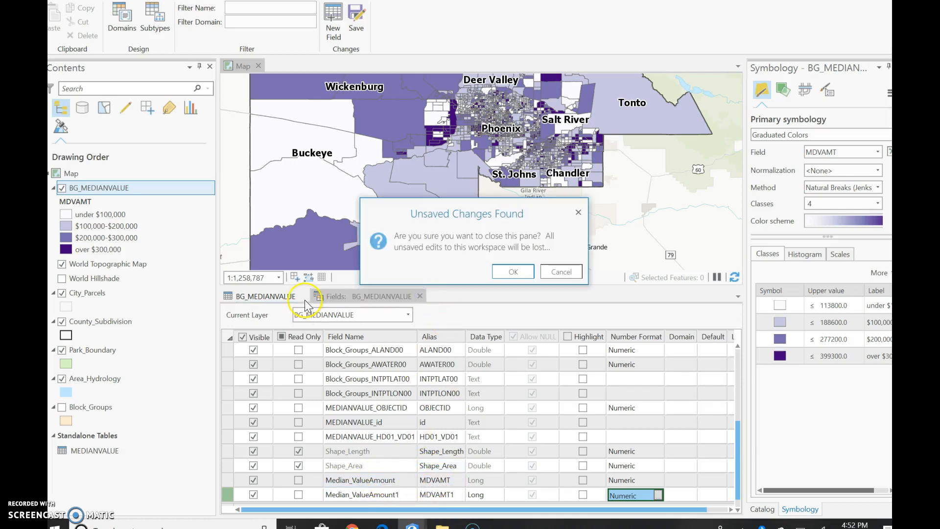
click(508, 273)
click(273, 296)
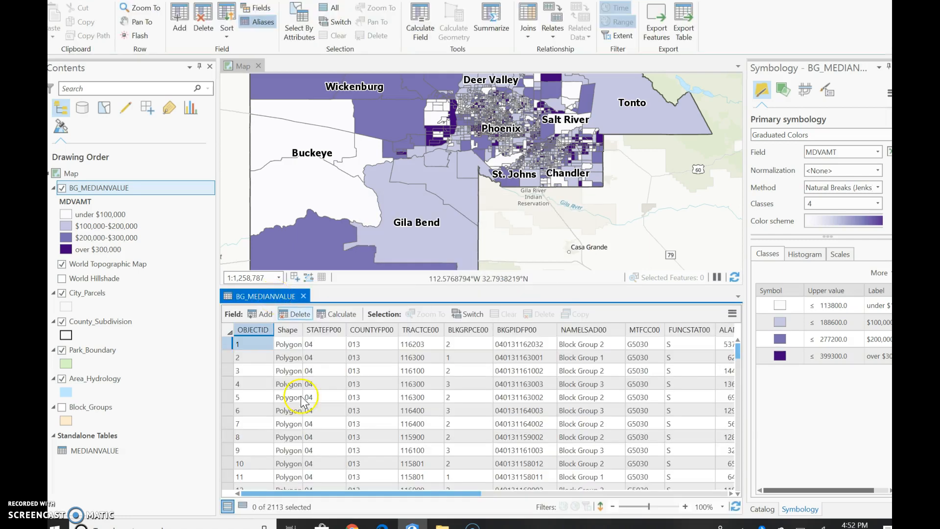
Step: Sort the BG_MEDIANVALUE attribute table by the MDVAMT field in descending order
drag(344, 492, 741, 491)
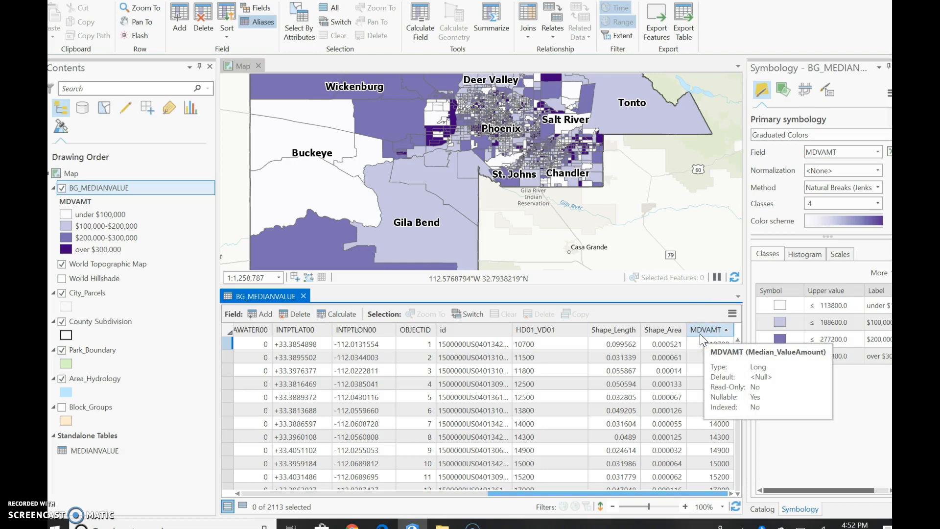
click(713, 425)
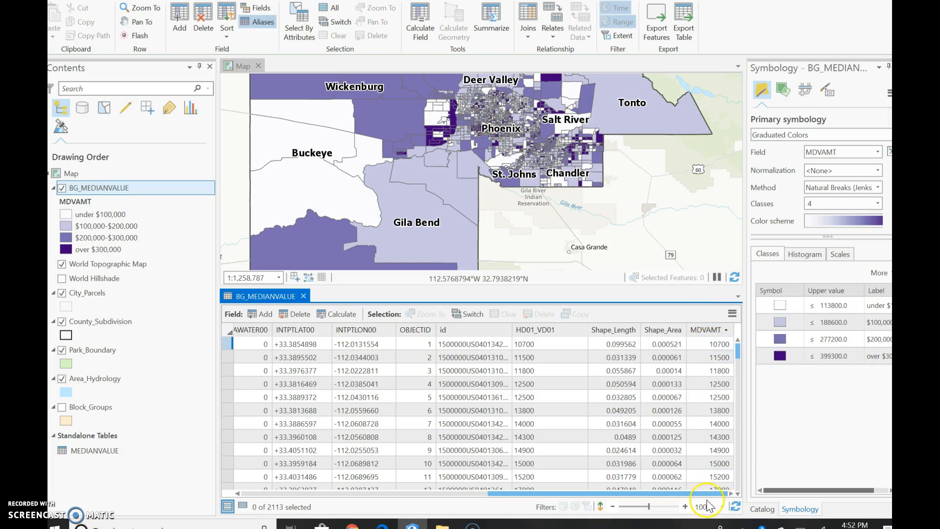
click(716, 363)
click(713, 399)
click(720, 345)
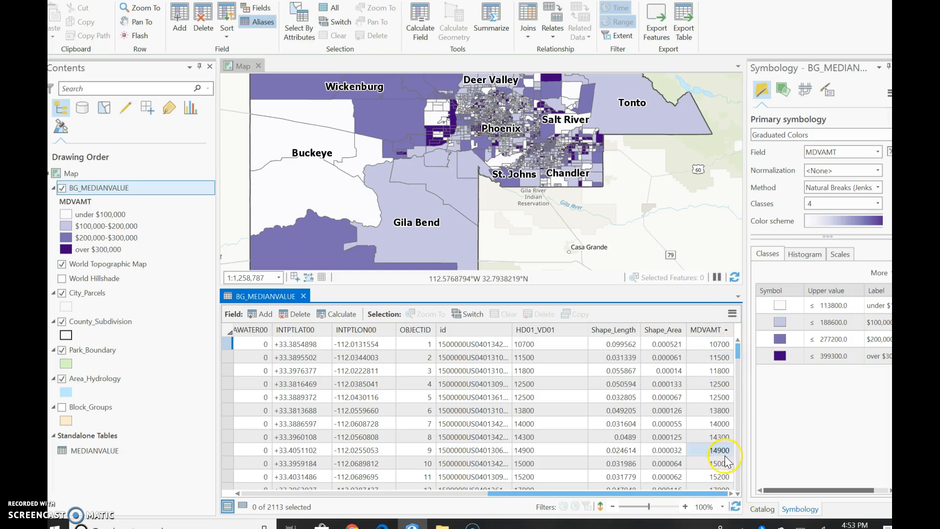
click(703, 330)
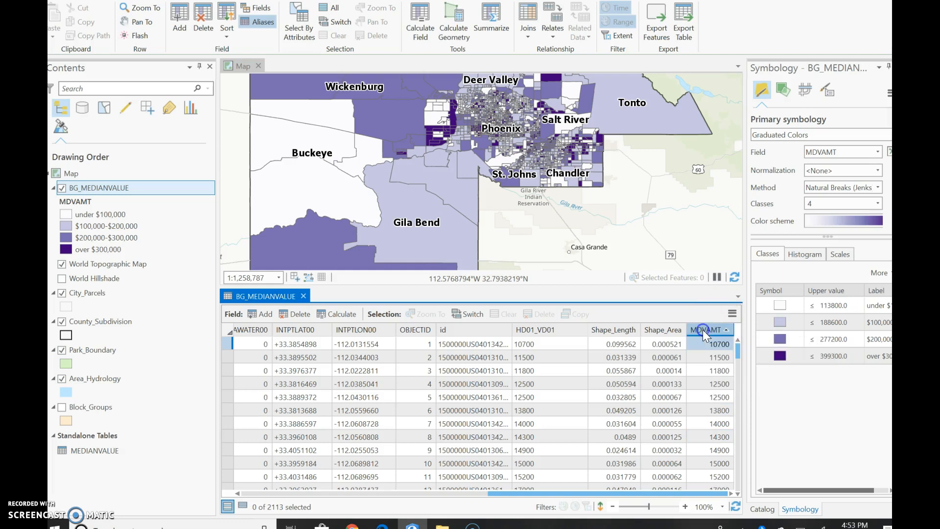
double_click(703, 330)
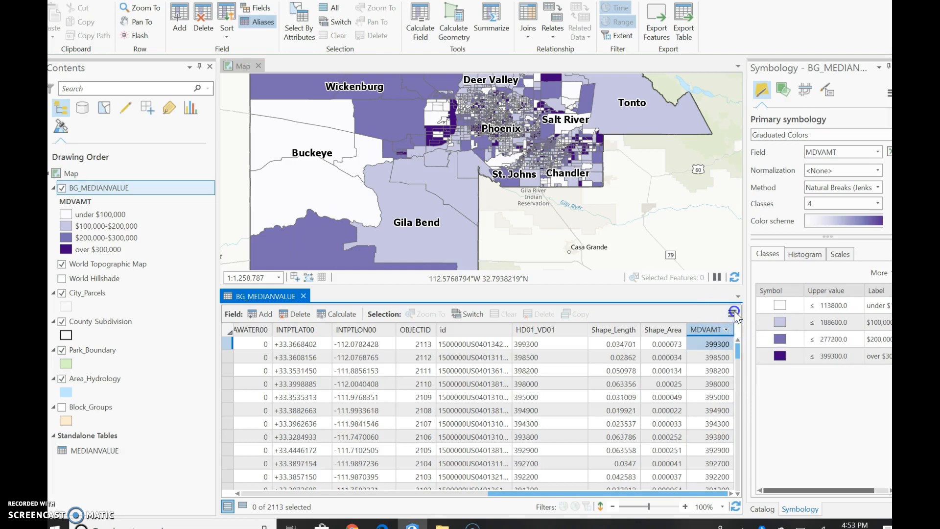
Step: Set up Calculate Field for the MDVAMT field with the expression !MEDIANVALUE_HD01_VD01!
click(733, 311)
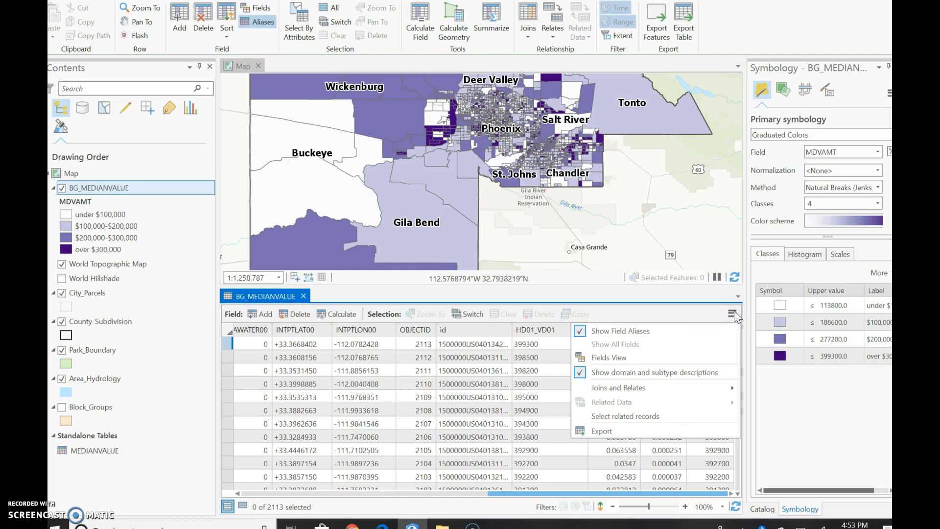
click(705, 308)
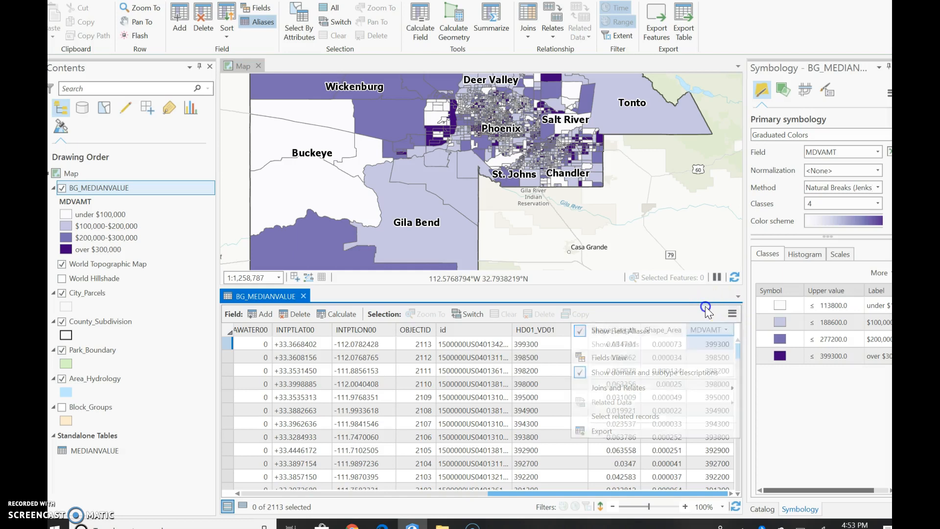
right_click(710, 331)
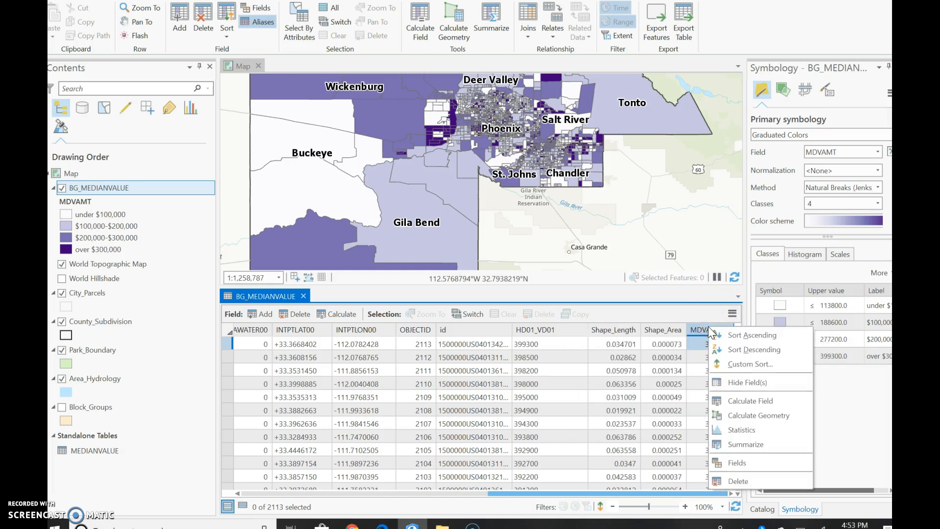
click(724, 397)
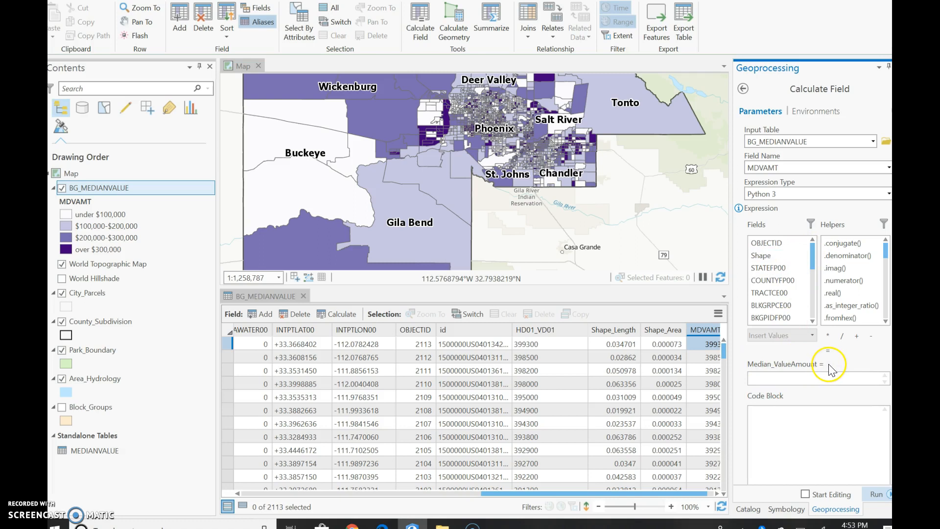
drag(812, 261, 813, 308)
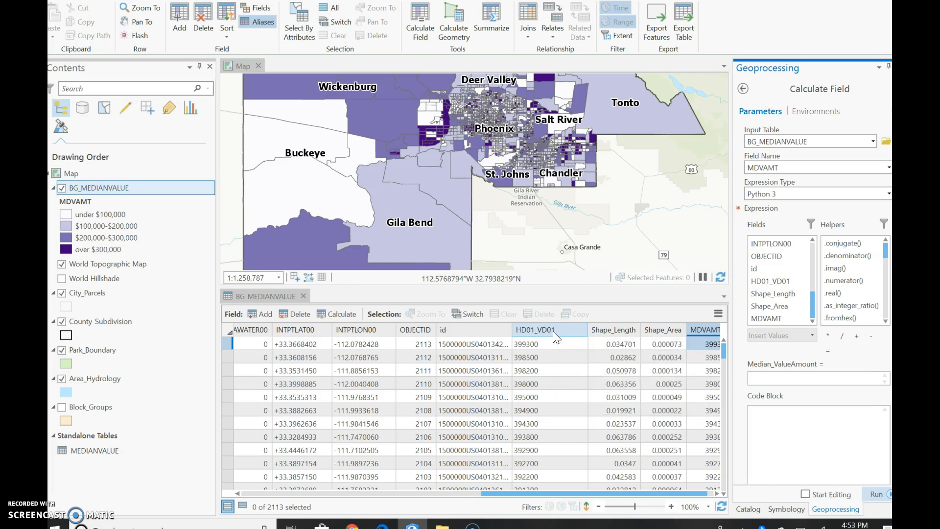
click(781, 282)
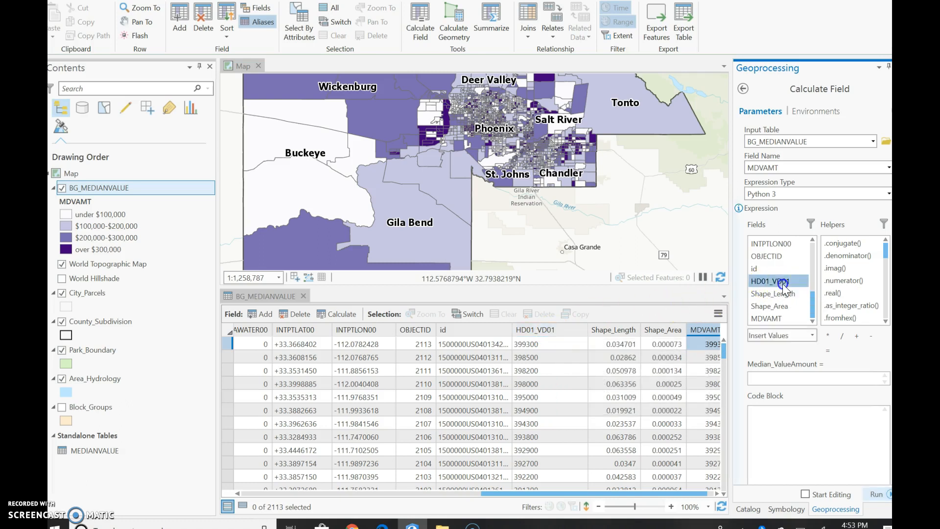
double_click(782, 282)
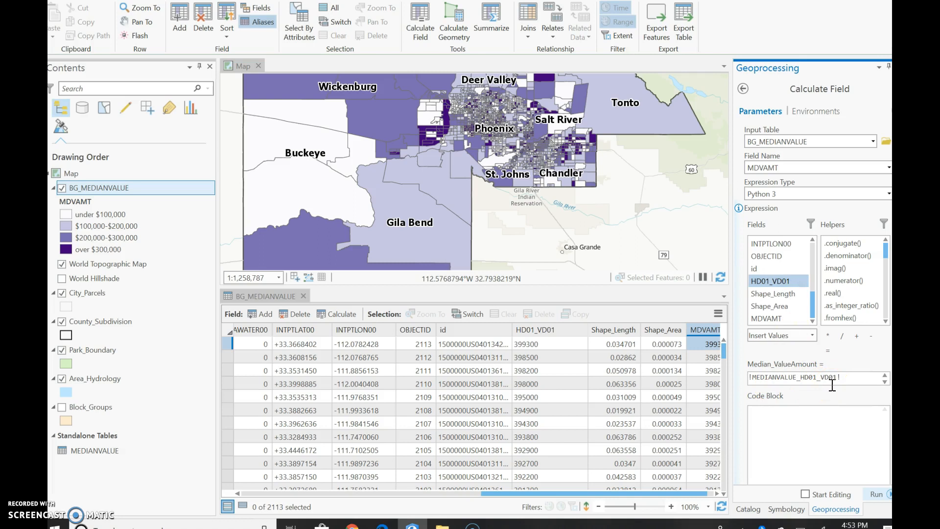
Step: Run the calculation that copies the HD01_VD01 values into MDVAMT and return to the layer's symbology settings
click(875, 495)
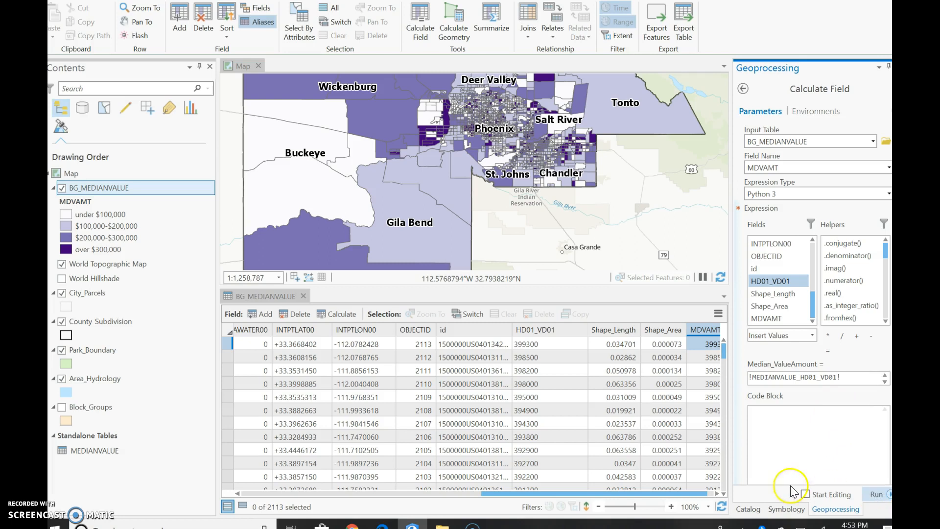
click(702, 479)
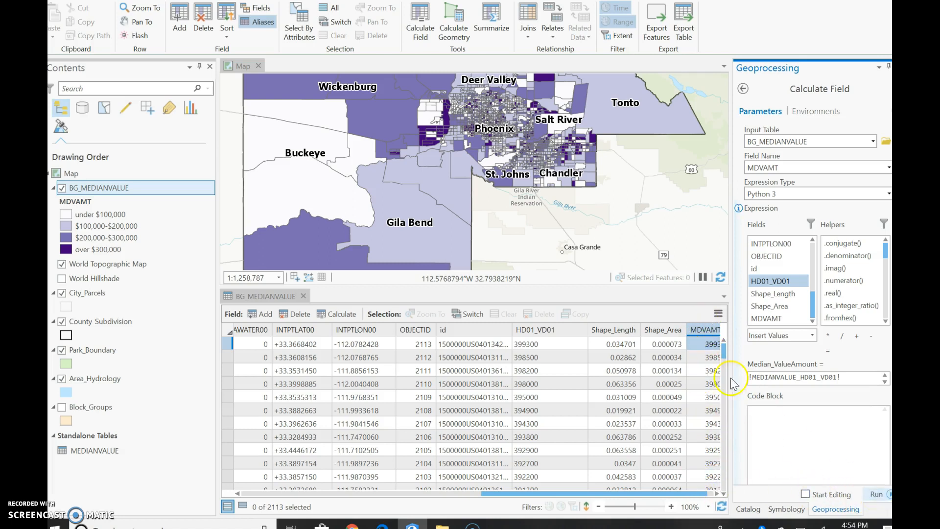
click(719, 361)
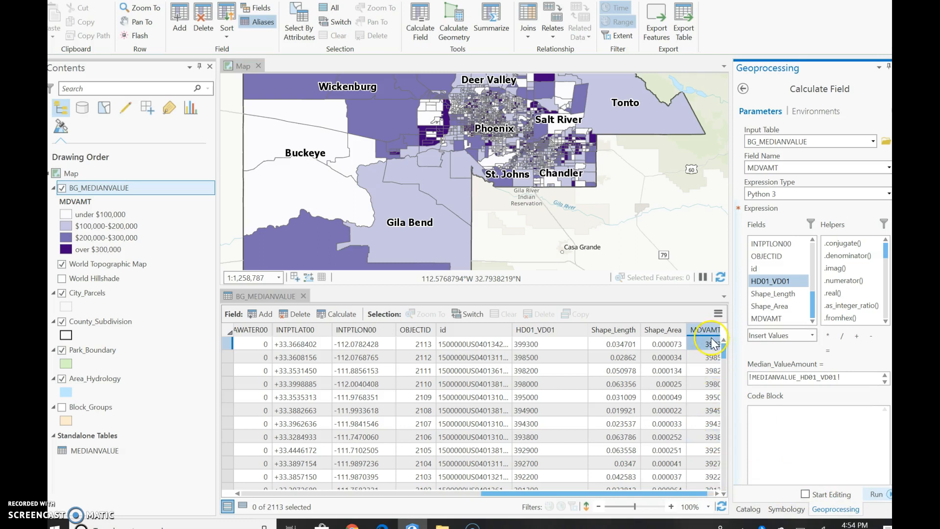
click(563, 345)
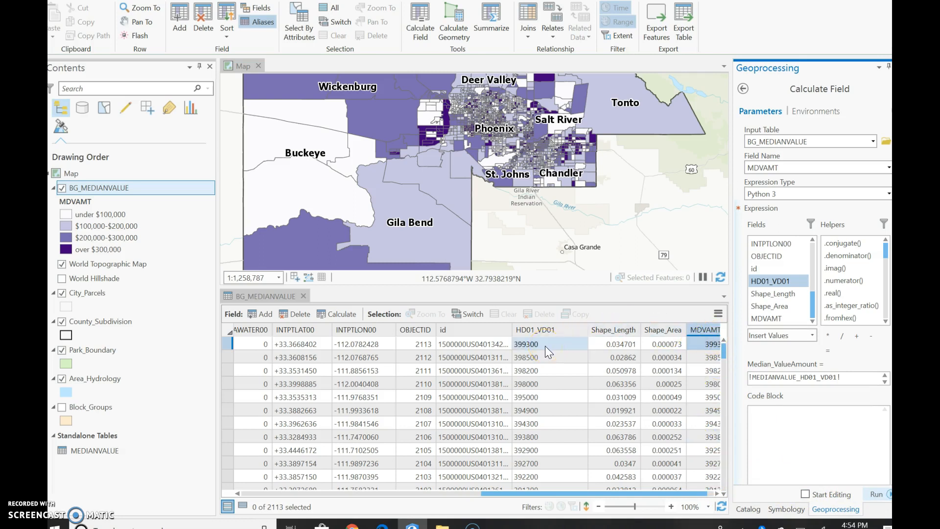
click(717, 348)
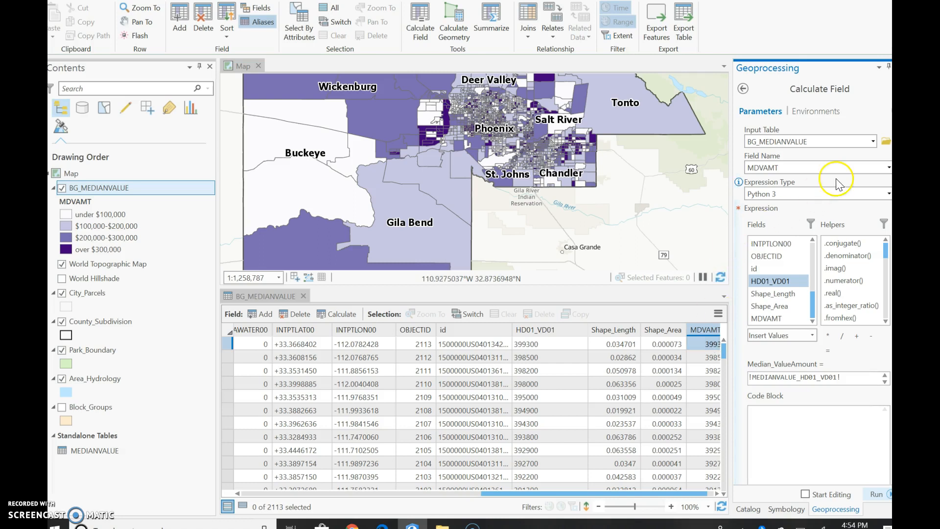
click(880, 494)
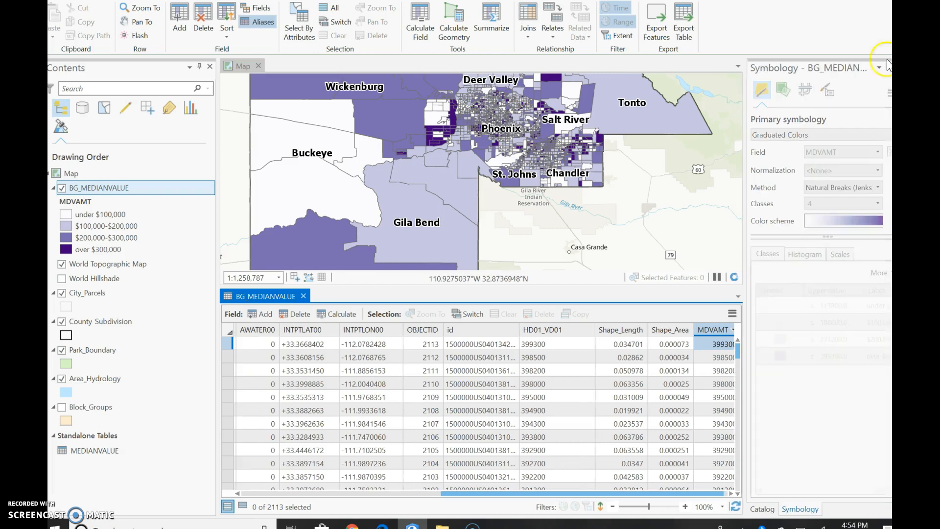
Step: Symbolize the BG_MEDIANVALUE layer with Graduated Colors based on the MDVAMT field
click(815, 141)
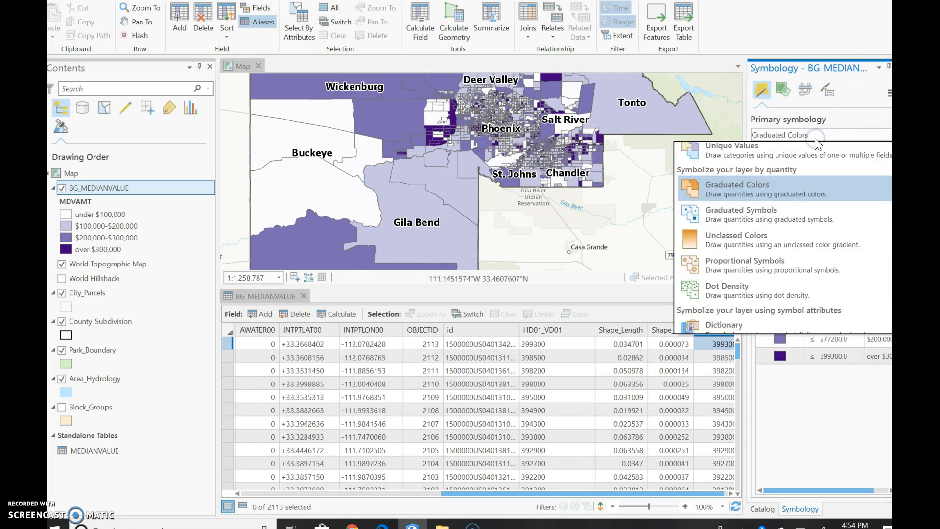
click(753, 194)
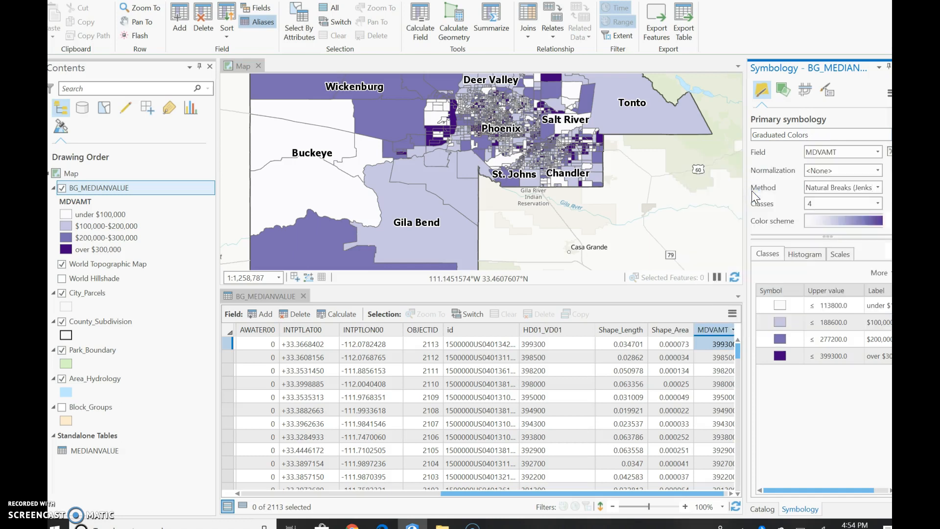
click(875, 152)
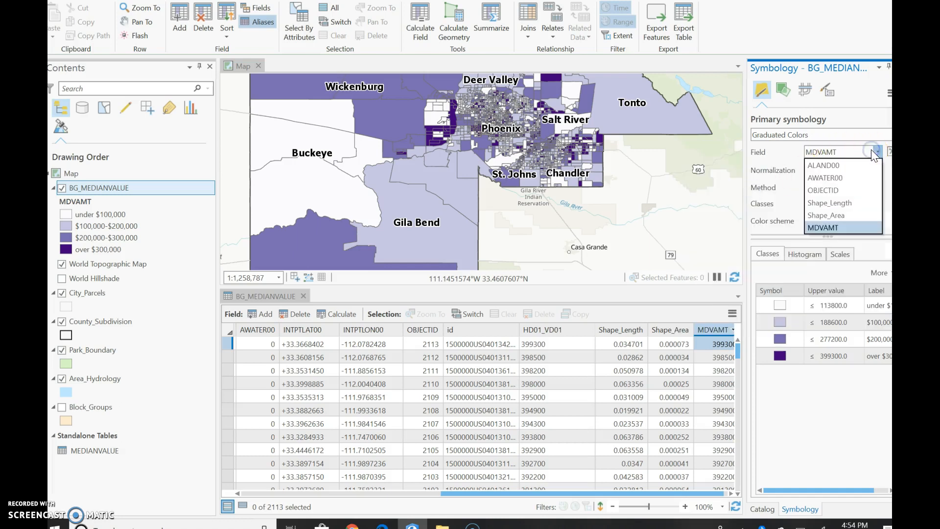
click(831, 228)
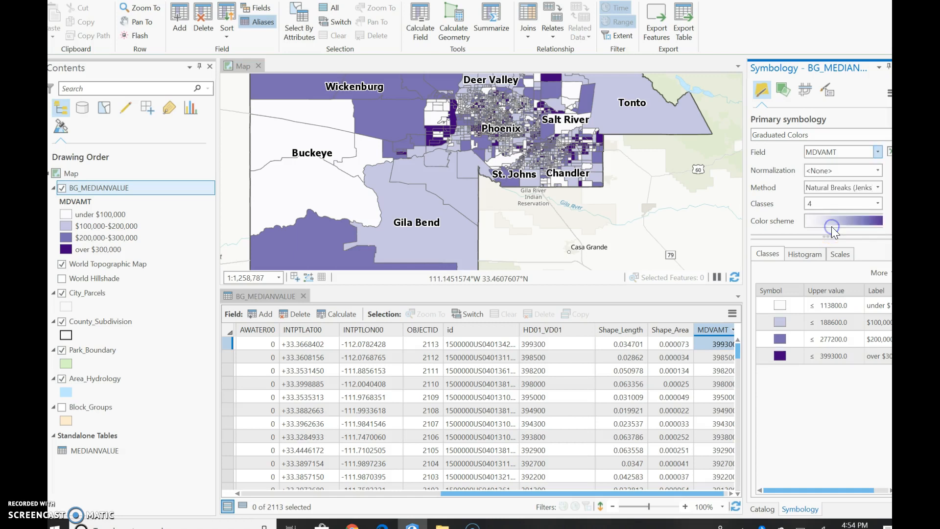
Step: Keep 4 classes and apply the stepped light-to-dark purple color scheme to the layer
click(877, 205)
click(877, 205)
click(876, 222)
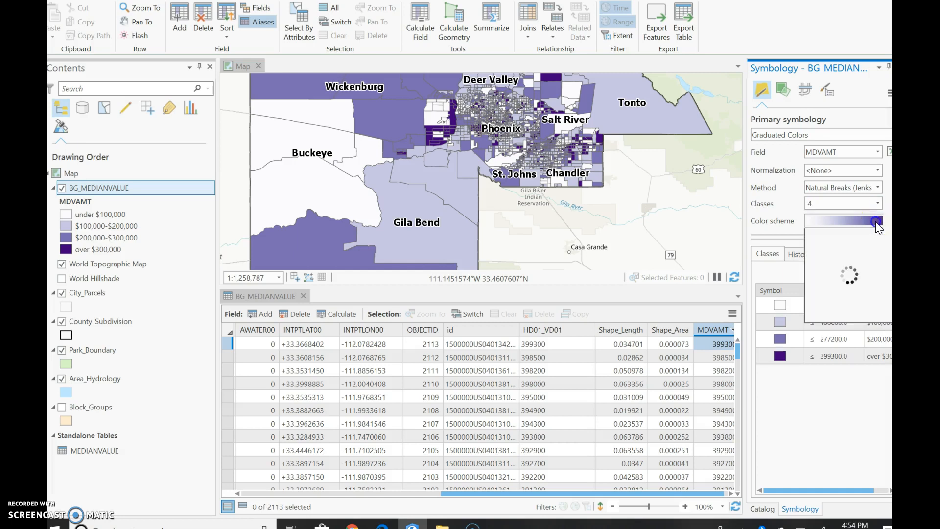
drag(887, 249, 886, 313)
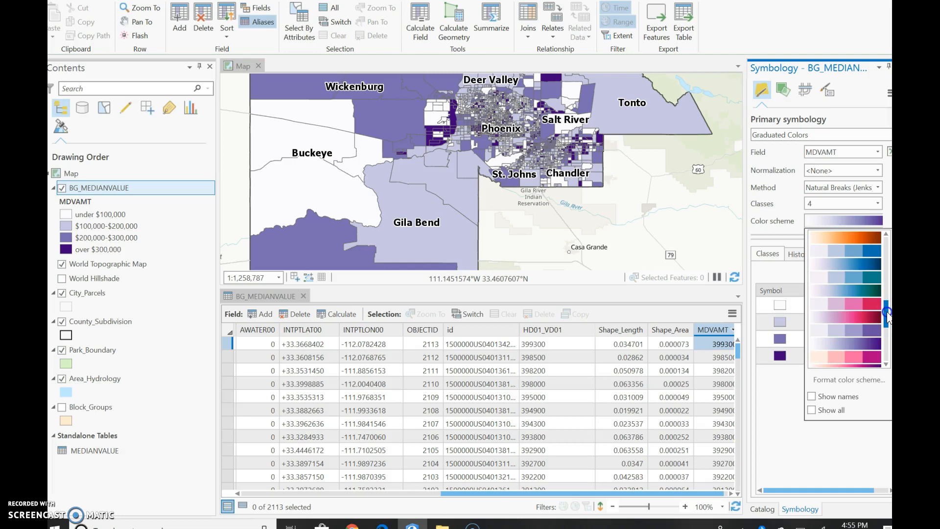
click(865, 338)
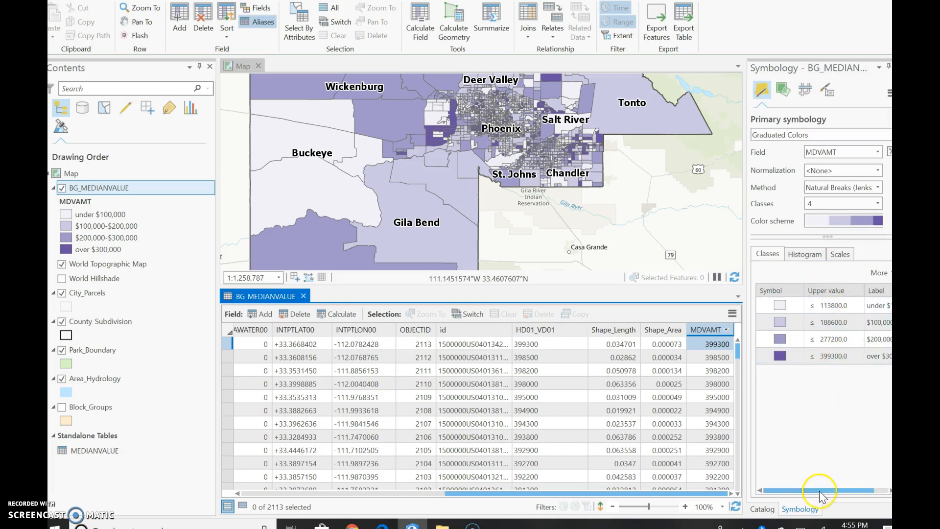
Step: Adjust the class breaks on the MDVAMT histogram to about 100,486, 201,893 and 300,499
click(881, 490)
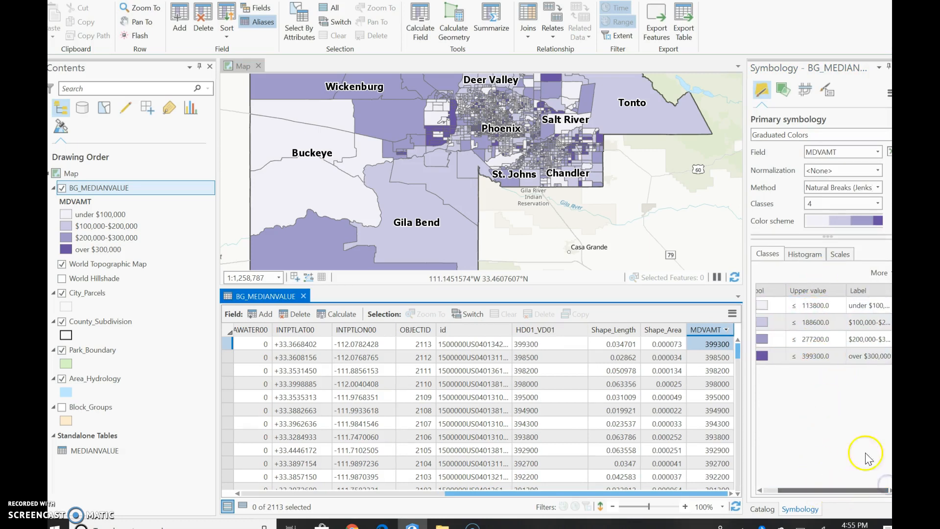
click(862, 311)
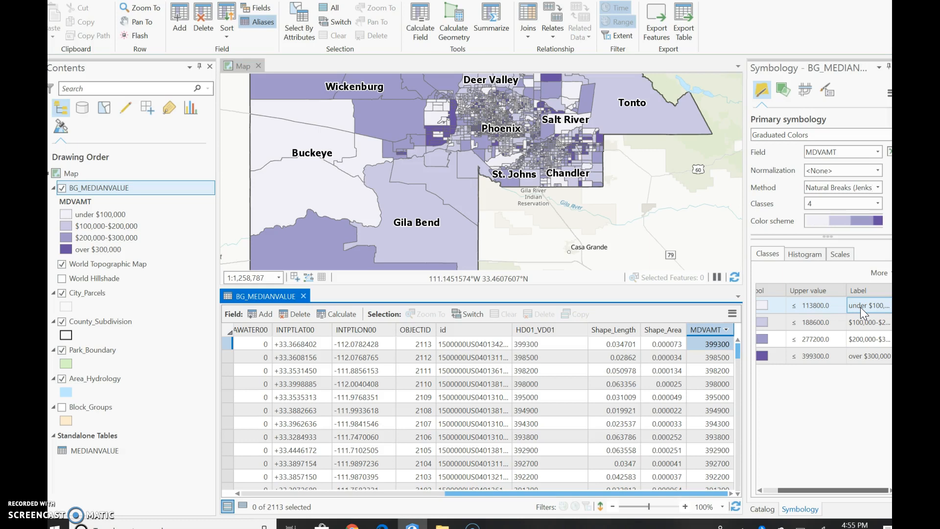
click(857, 360)
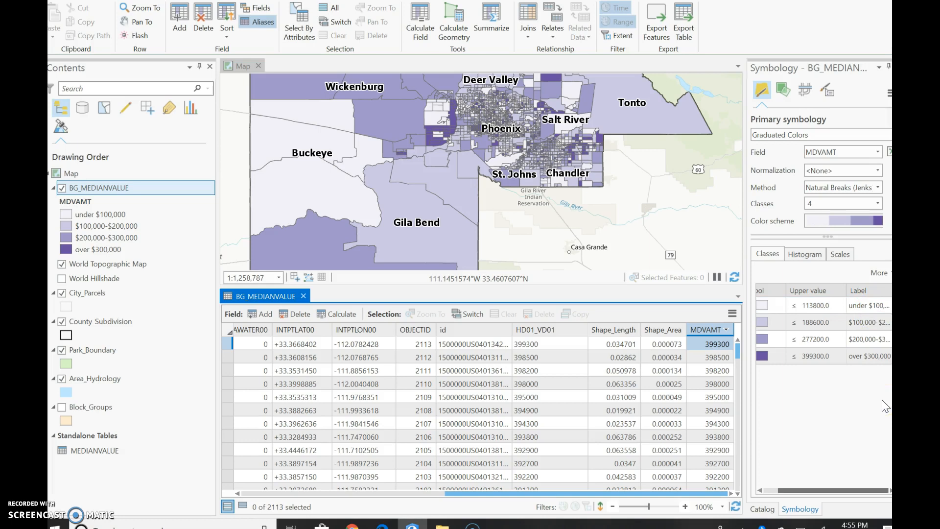
click(797, 254)
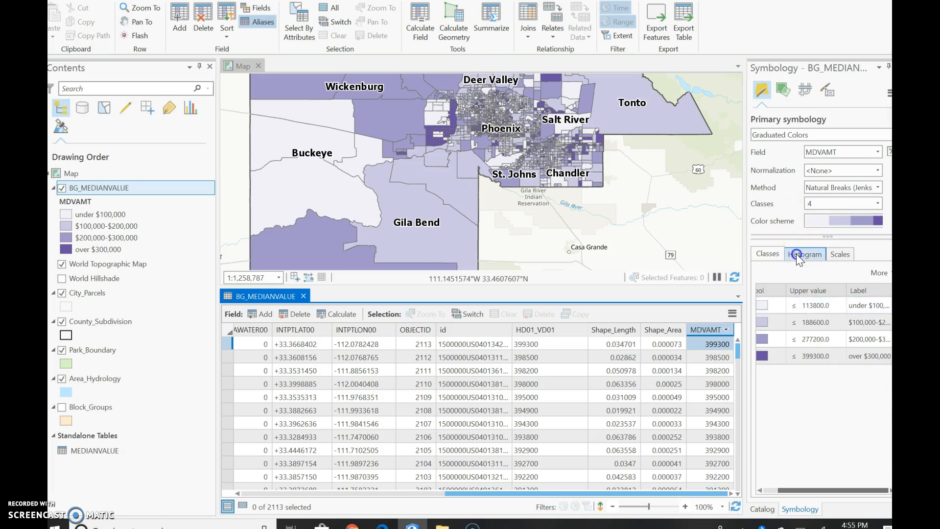
mouse_move(806, 347)
mouse_down()
mouse_move(806, 327)
mouse_move(807, 343)
mouse_up()
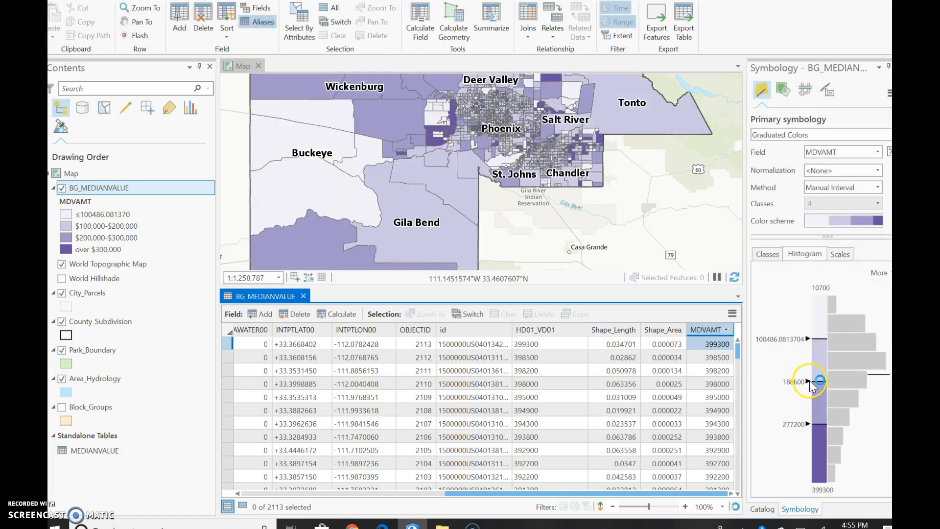
drag(809, 380, 808, 435)
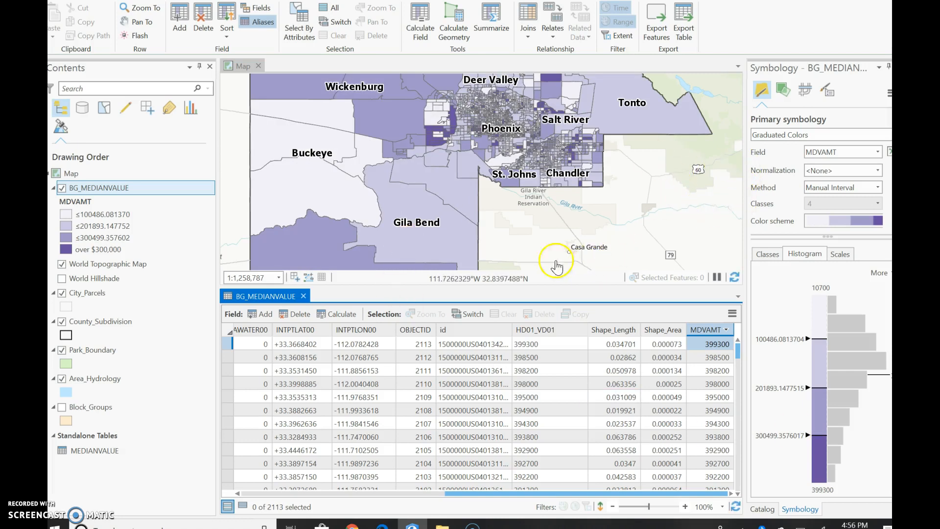
Step: Close the BG_MEDIANVALUE attribute table and display the symbology's class list
click(304, 296)
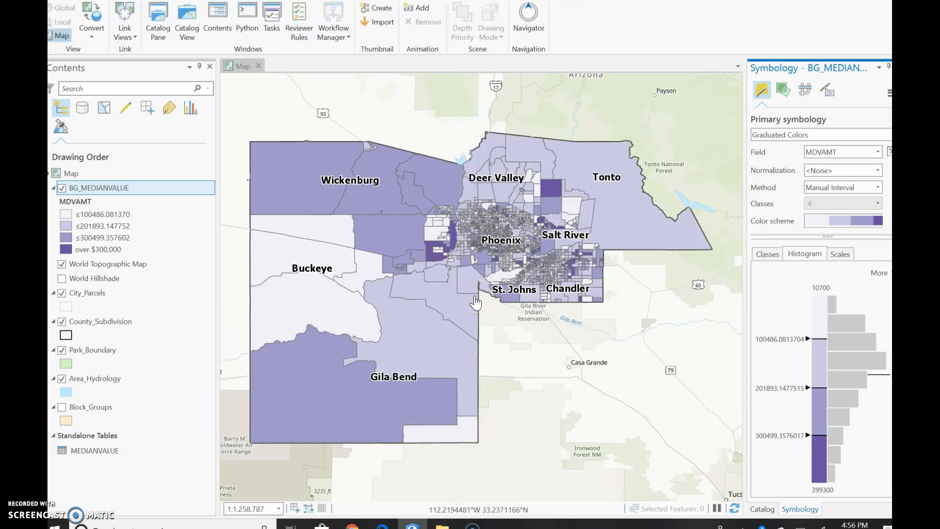
click(765, 254)
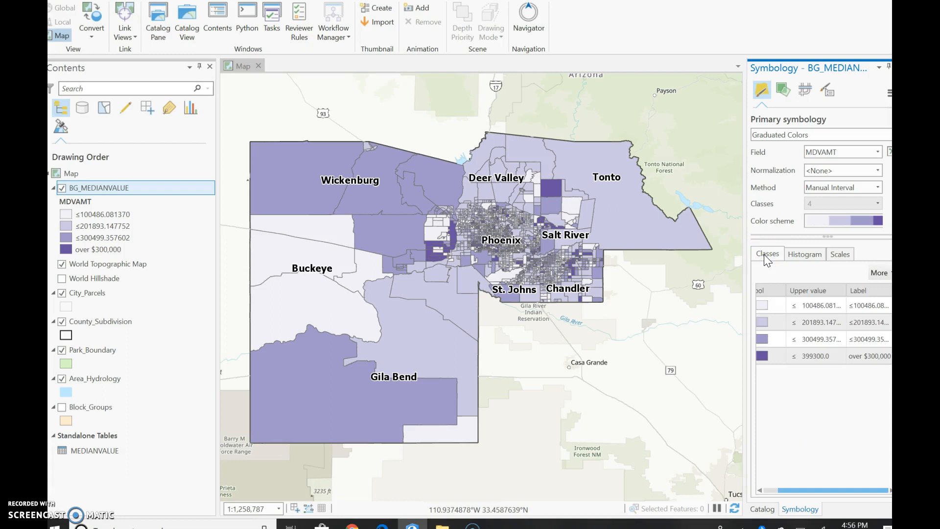
Step: Open the BG_MEDIANVALUE attribute table and bring its MDVAMT column into view
click(763, 254)
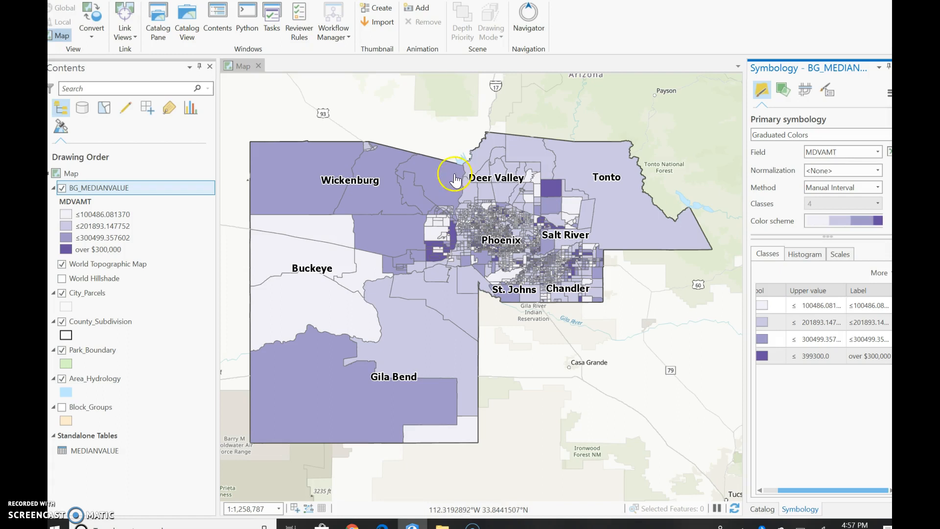
right_click(147, 186)
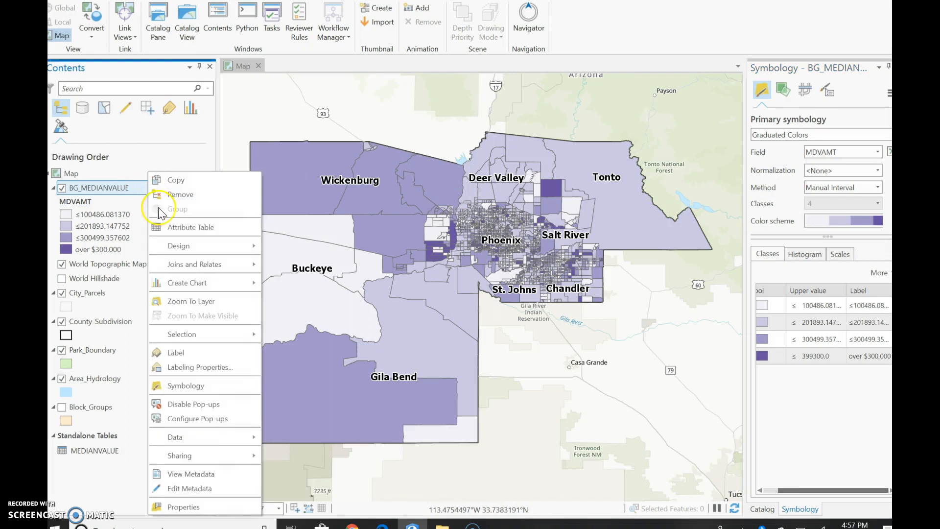
click(172, 227)
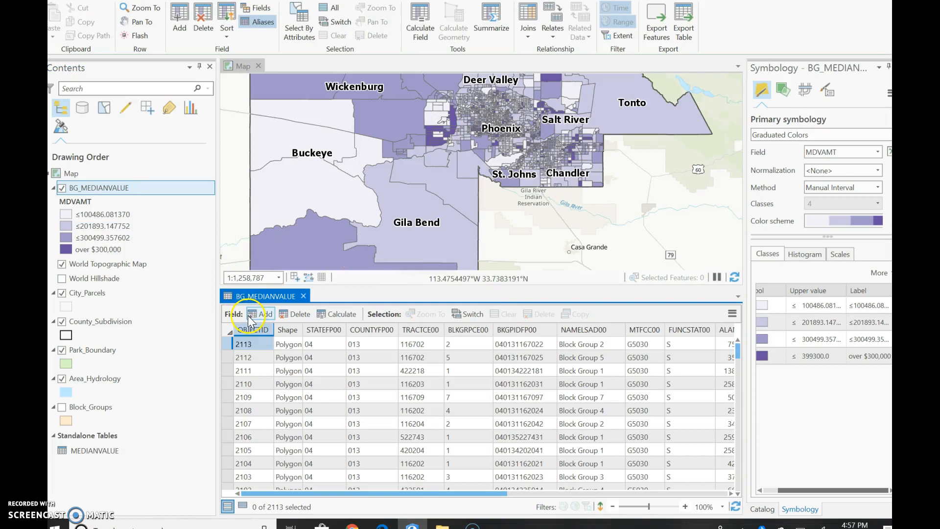
drag(439, 490, 716, 486)
drag(480, 490, 594, 491)
drag(509, 494, 733, 410)
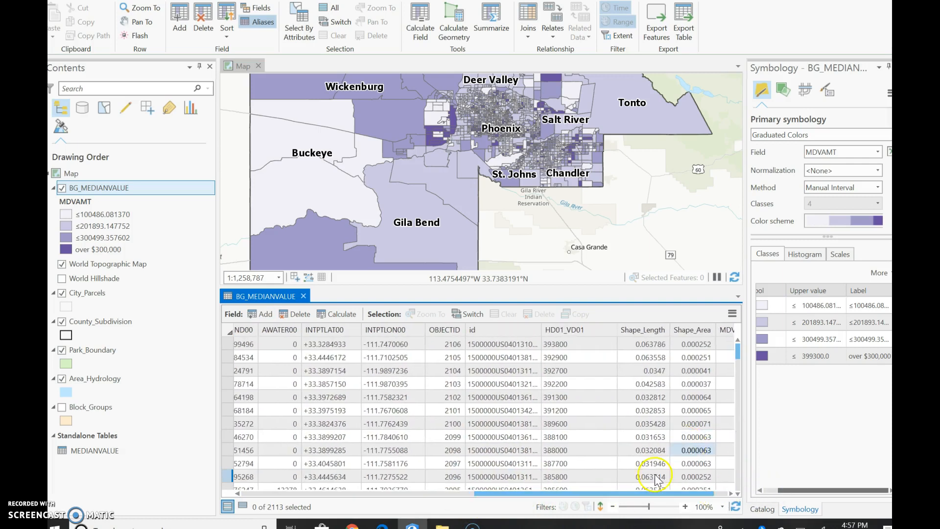
drag(651, 493, 744, 497)
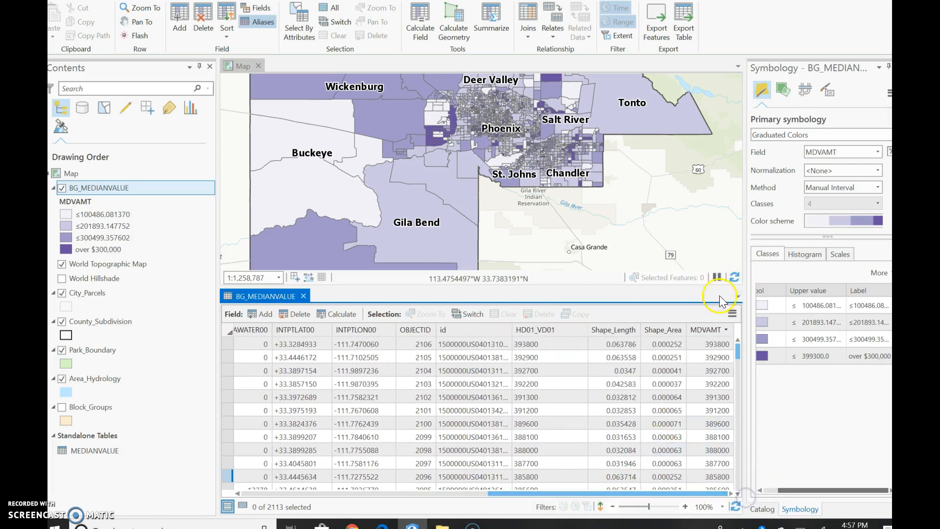
Step: Select the MDVAMT field in the BG_MEDIANVALUE table and open its field commands
click(712, 330)
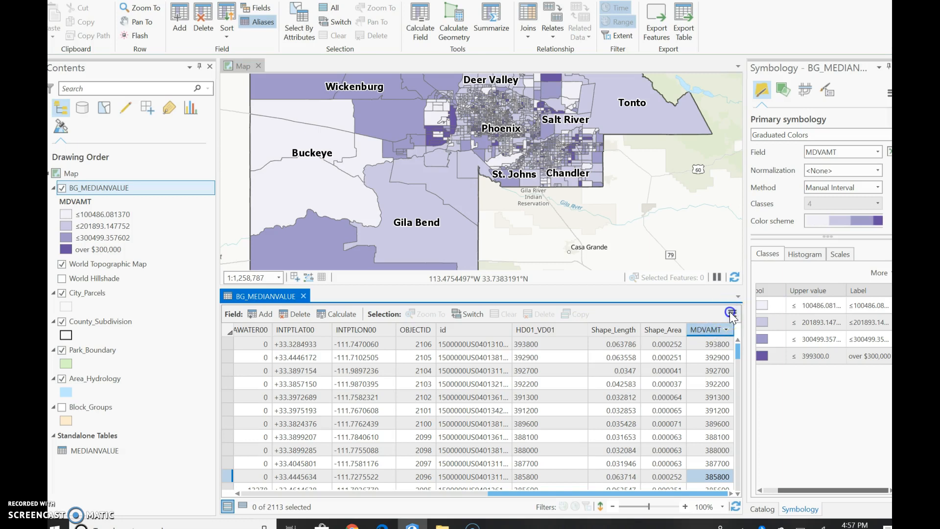
click(730, 313)
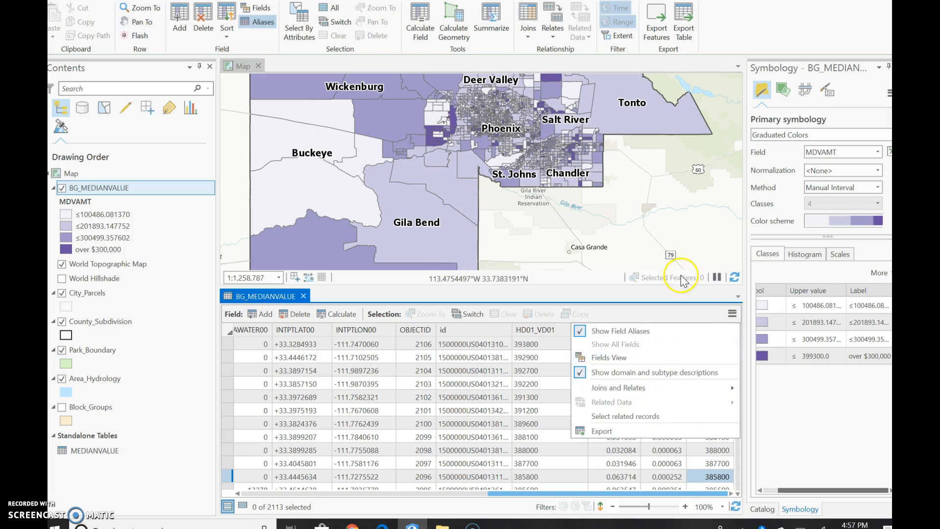
click(682, 306)
click(703, 328)
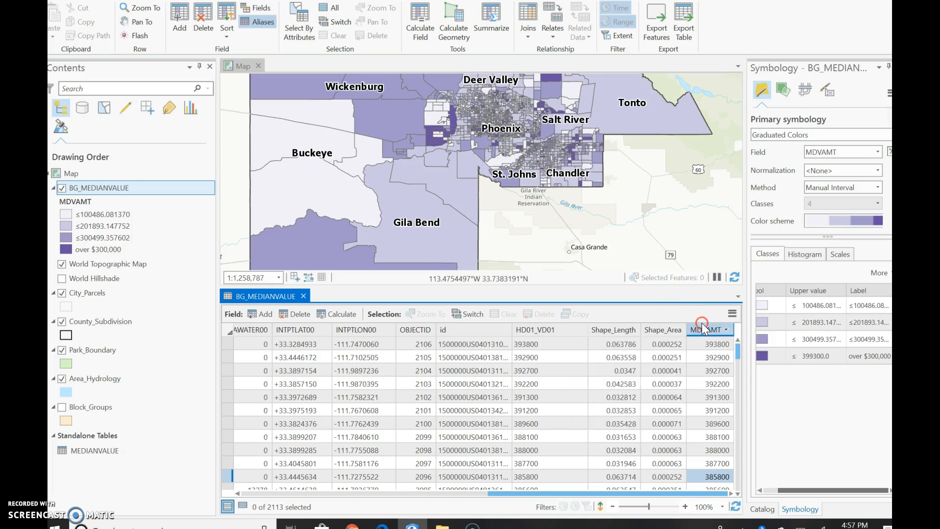
right_click(700, 327)
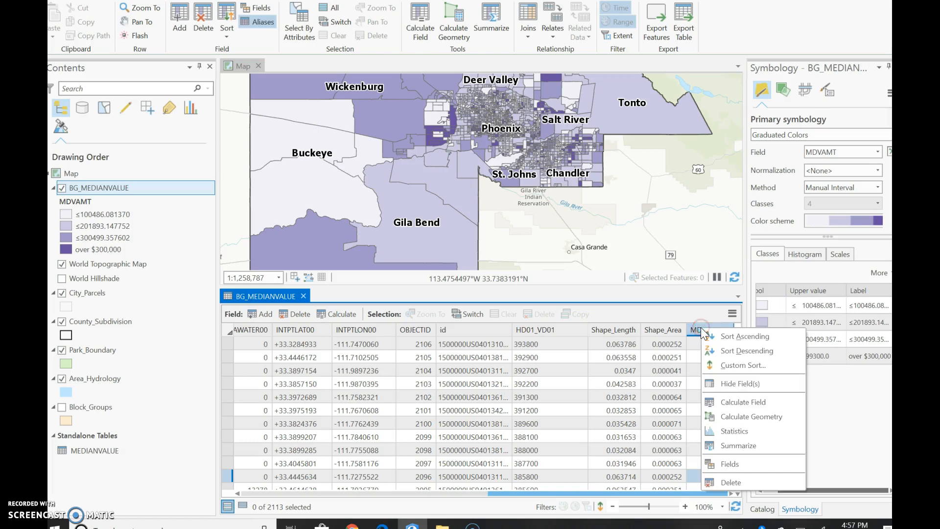